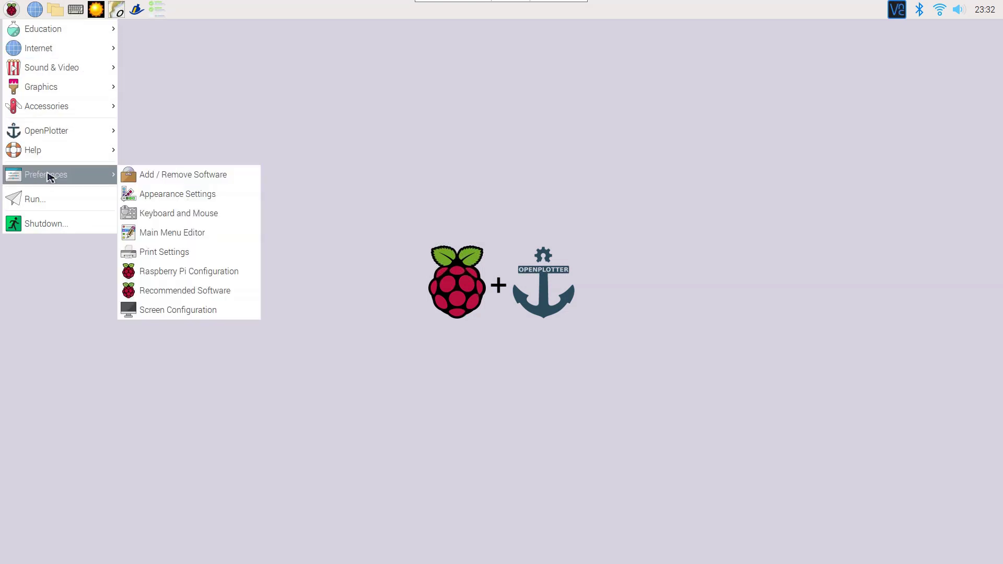
- Find and install the gqrx-sdr 2.11.5 package, authorising with the account password
{"action": "left_click", "coordinate": [168, 176]}
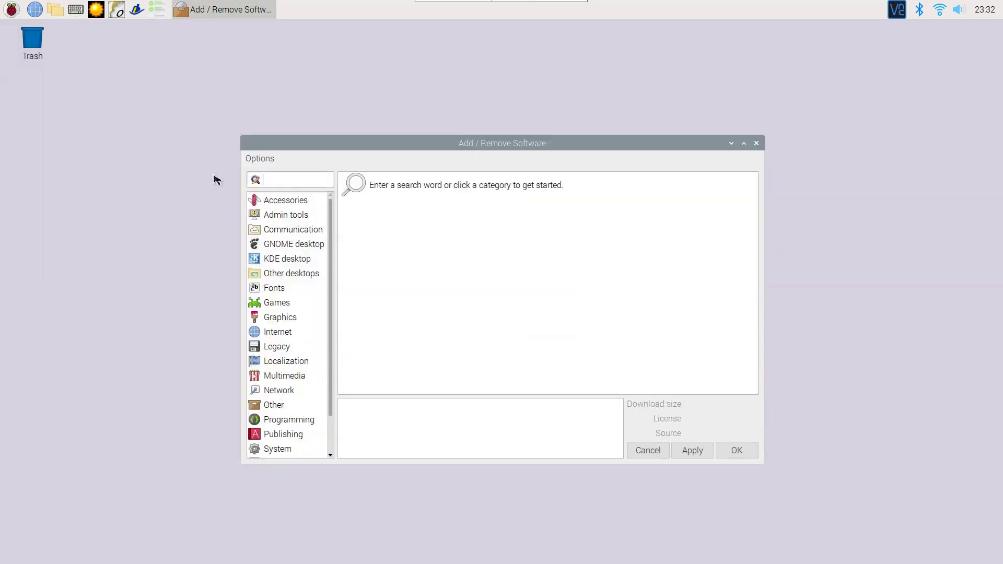
{"action": "type", "text": "gqrx"}
{"action": "key", "text": "Return"}
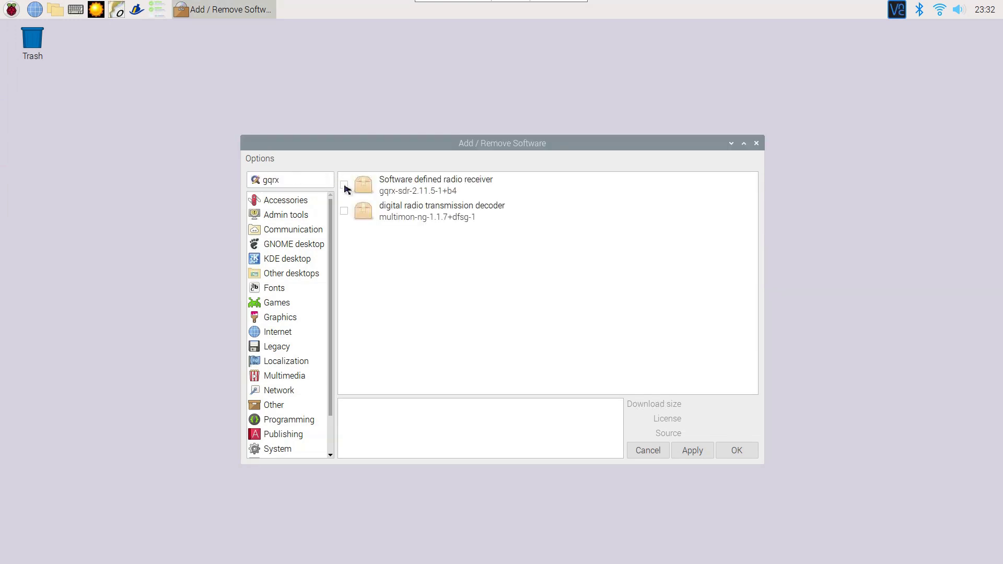
{"action": "left_click", "coordinate": [344, 185]}
{"action": "left_click", "coordinate": [736, 447]}
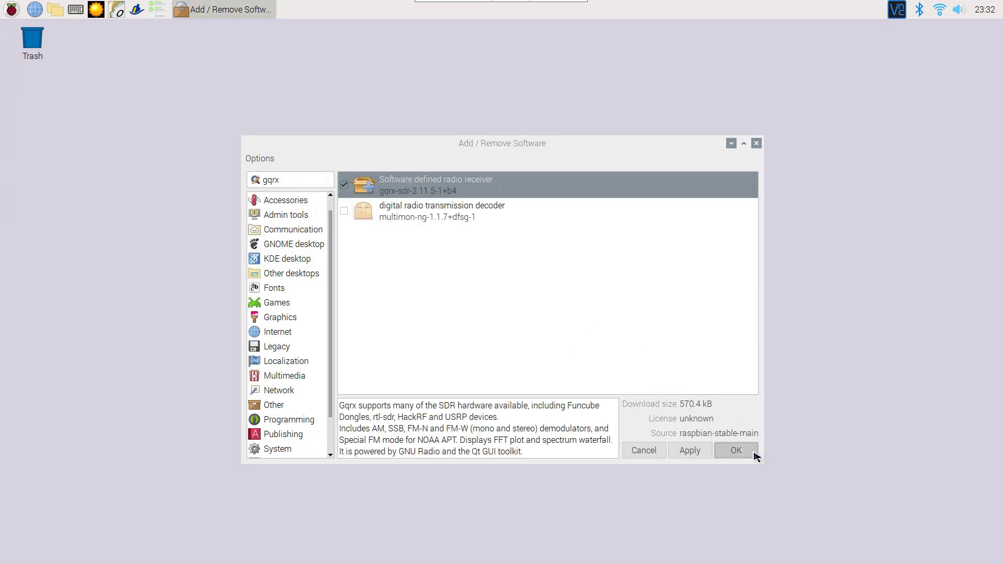
{"action": "type", "text": "raspberr"}
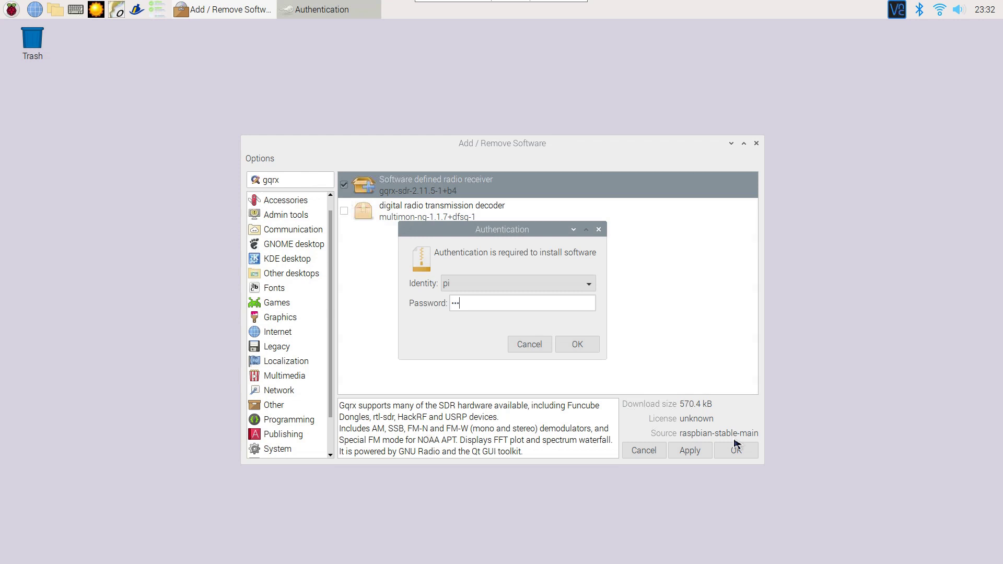
{"action": "type", "text": "y"}
{"action": "key", "text": "Return"}
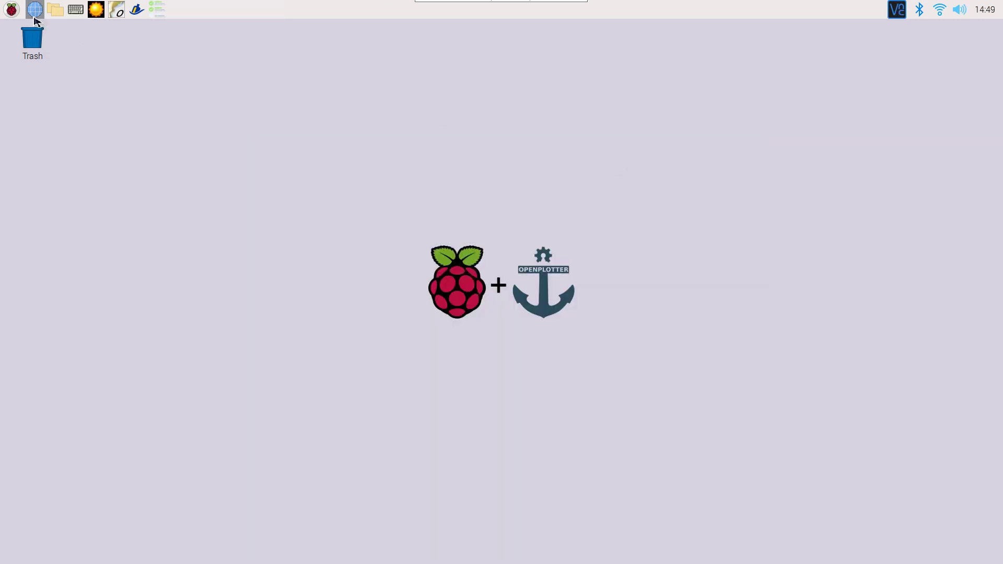
- Search for fldigi and install fldigi 4.1.01-1, authenticating with the account password
{"action": "left_click", "coordinate": [11, 9]}
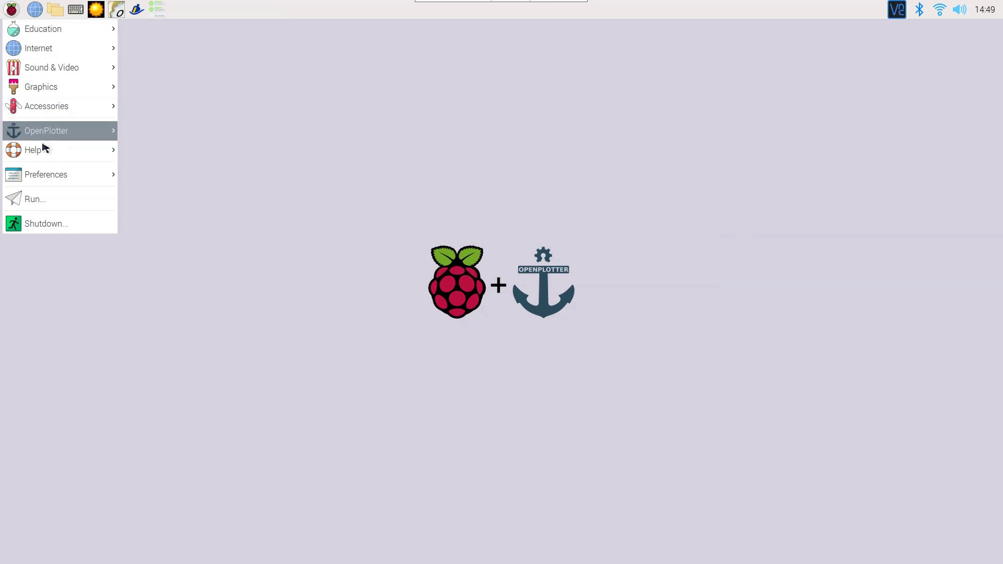
{"action": "mouse_move", "coordinate": [42, 174]}
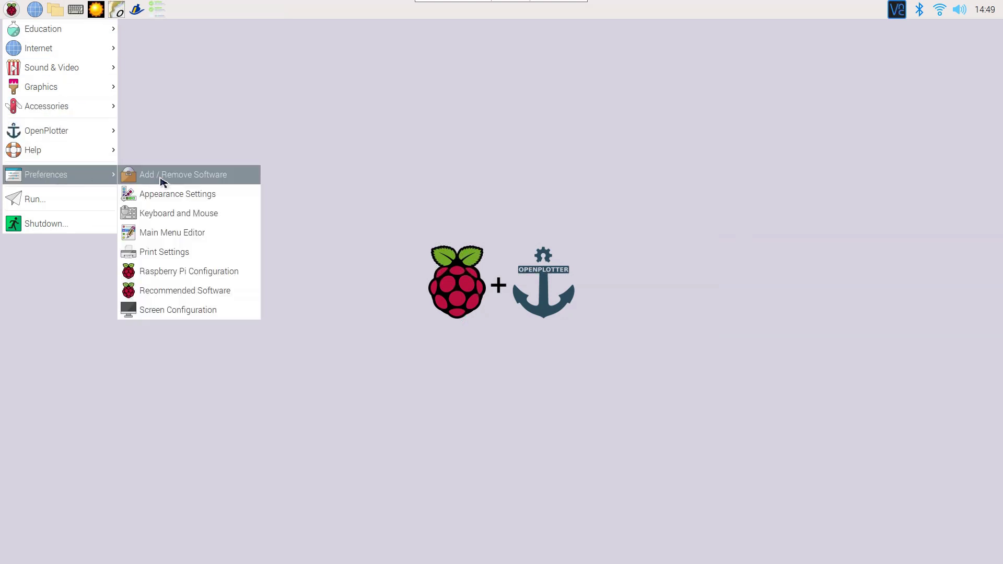
{"action": "left_click", "coordinate": [161, 179]}
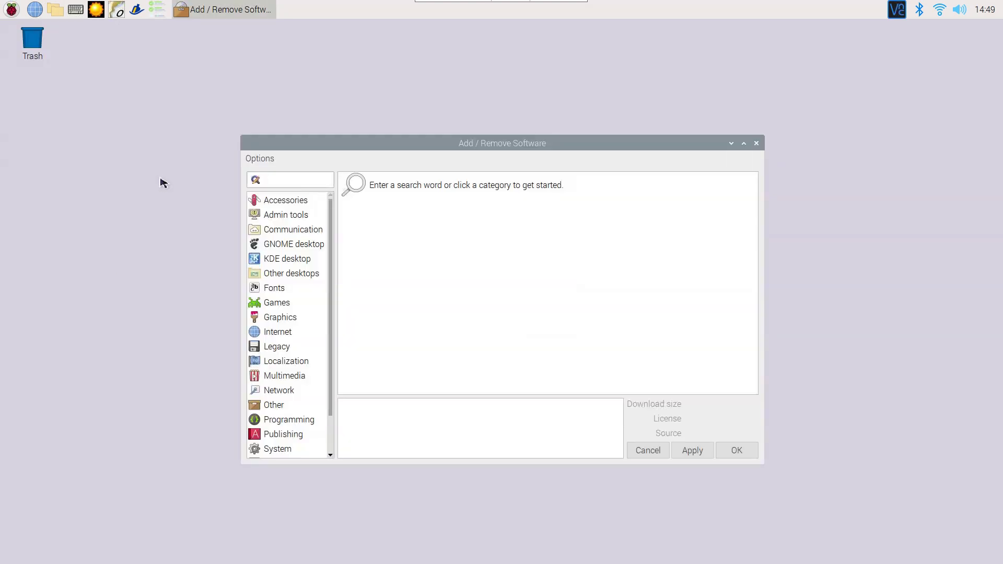
{"action": "type", "text": "fldigi"}
{"action": "key", "text": "Return"}
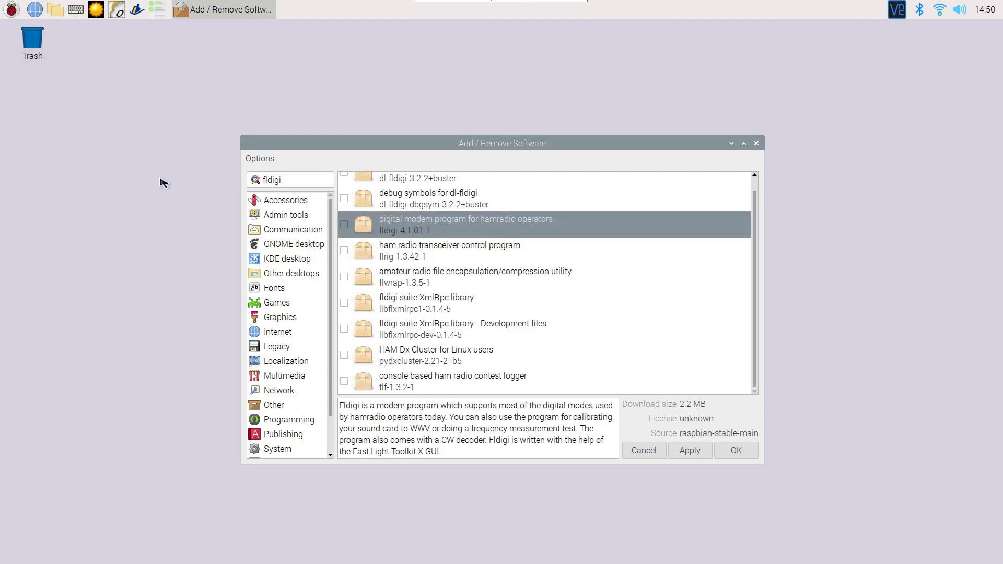
{"action": "left_click", "coordinate": [344, 225]}
{"action": "left_click", "coordinate": [734, 449]}
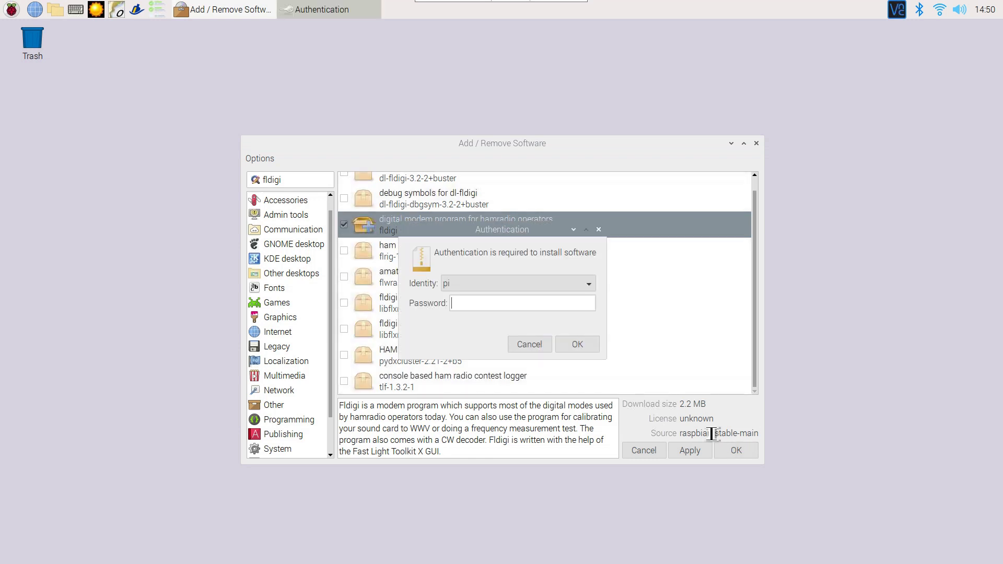
{"action": "type", "text": "raspberry"}
{"action": "left_click", "coordinate": [587, 350]}
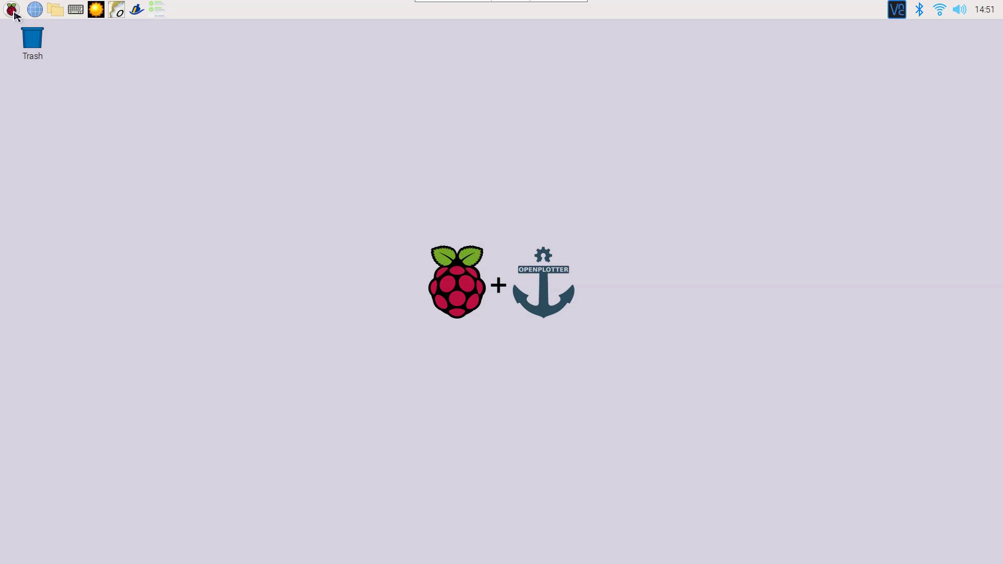
- Launch Gqrx from the Hamradio menu
{"action": "left_click", "coordinate": [13, 11]}
{"action": "mouse_move", "coordinate": [83, 127]}
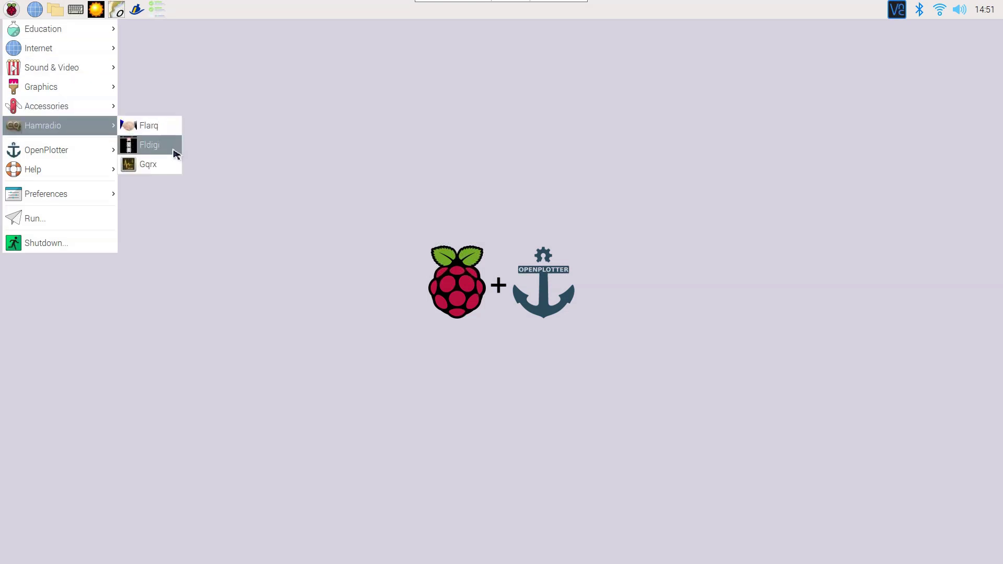
{"action": "left_click", "coordinate": [148, 165]}
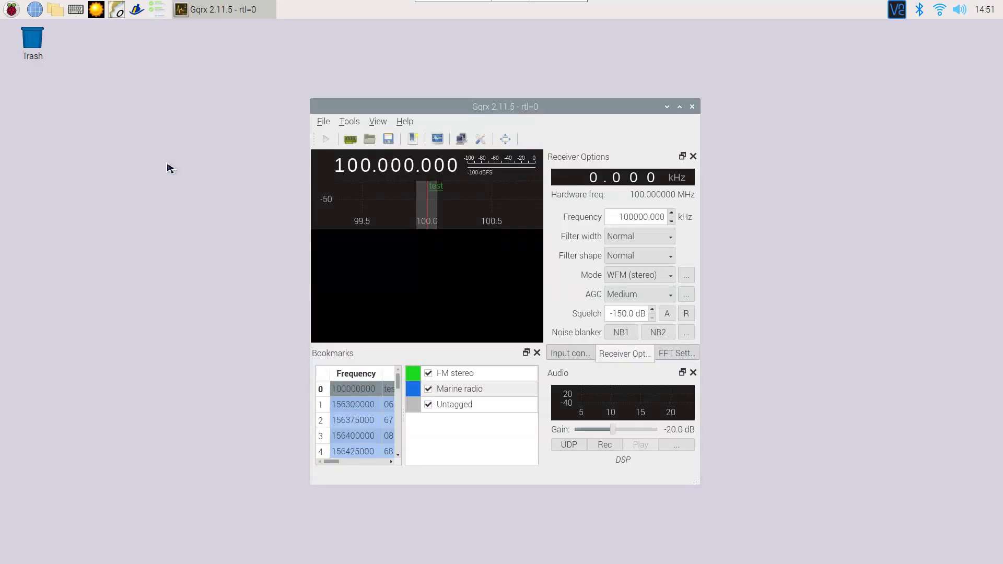
- Set the I/Q input to the custom device string rtl=0,direct_samp=2 and enlarge the window
{"action": "left_click", "coordinate": [350, 139]}
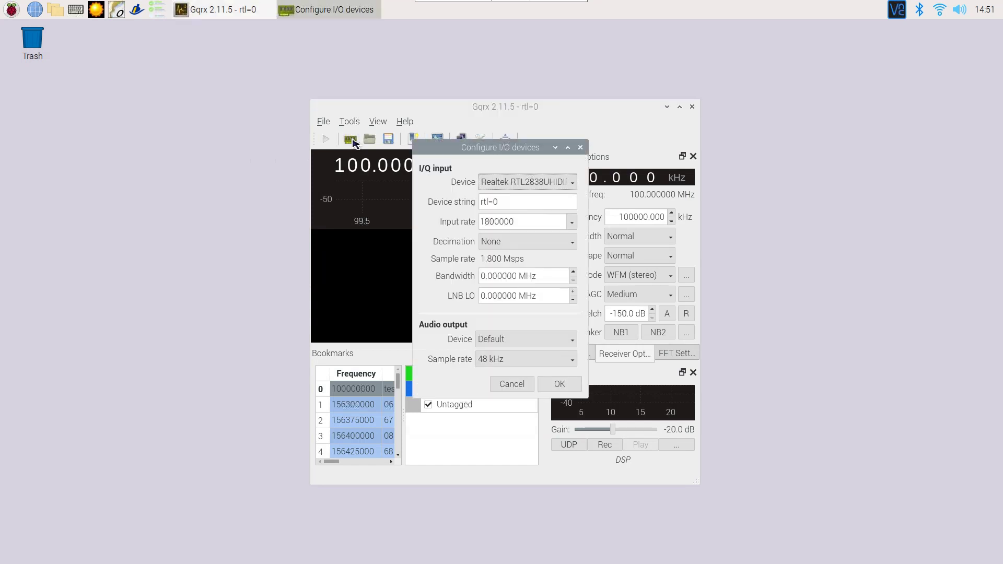
{"action": "left_click", "coordinate": [515, 184]}
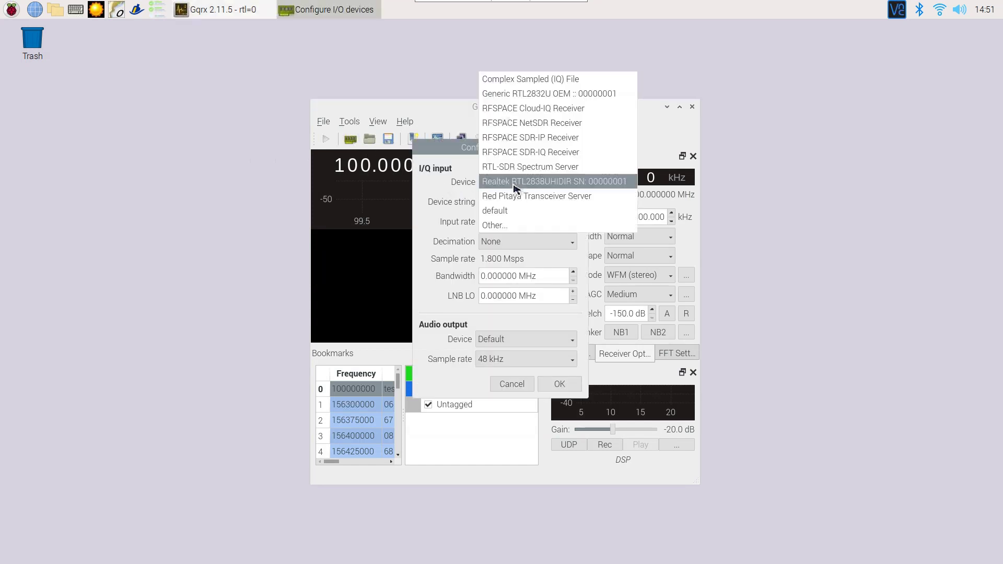
{"action": "left_click", "coordinate": [502, 226]}
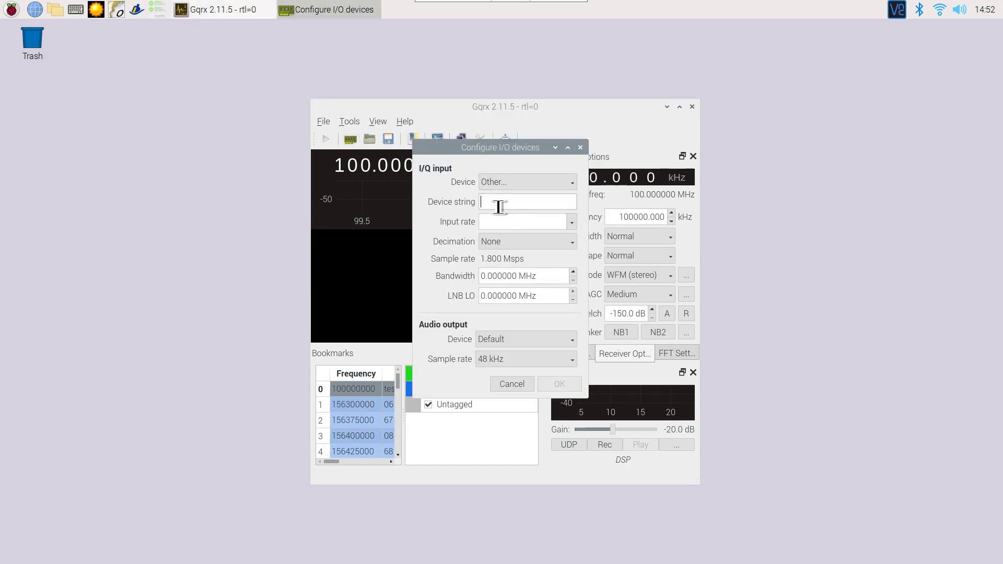
{"action": "type", "text": "rtl=0,direct_samp=2"}
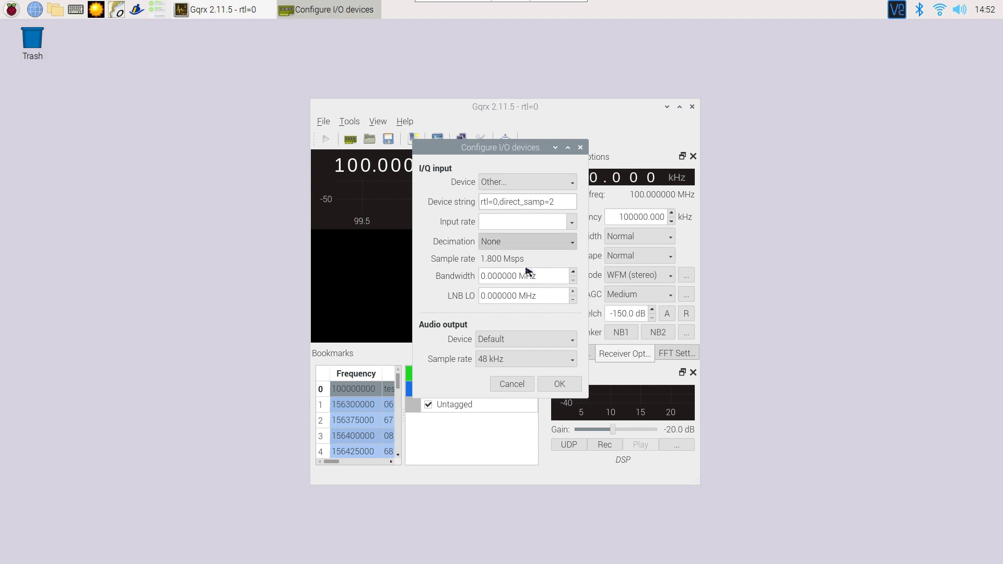
{"action": "left_click", "coordinate": [560, 385]}
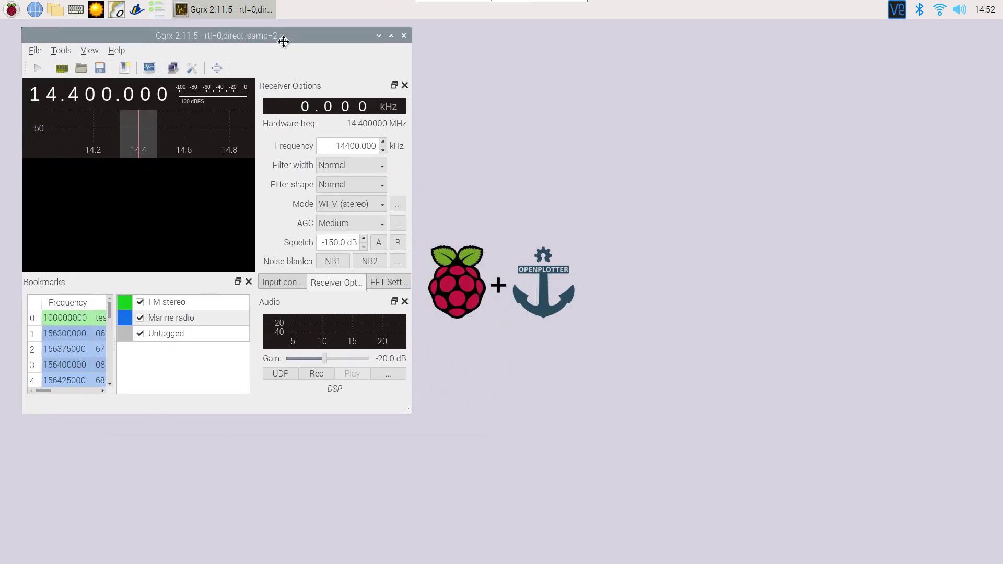
{"action": "left_click_drag", "start_coordinate": [396, 408], "coordinate": [501, 558]}
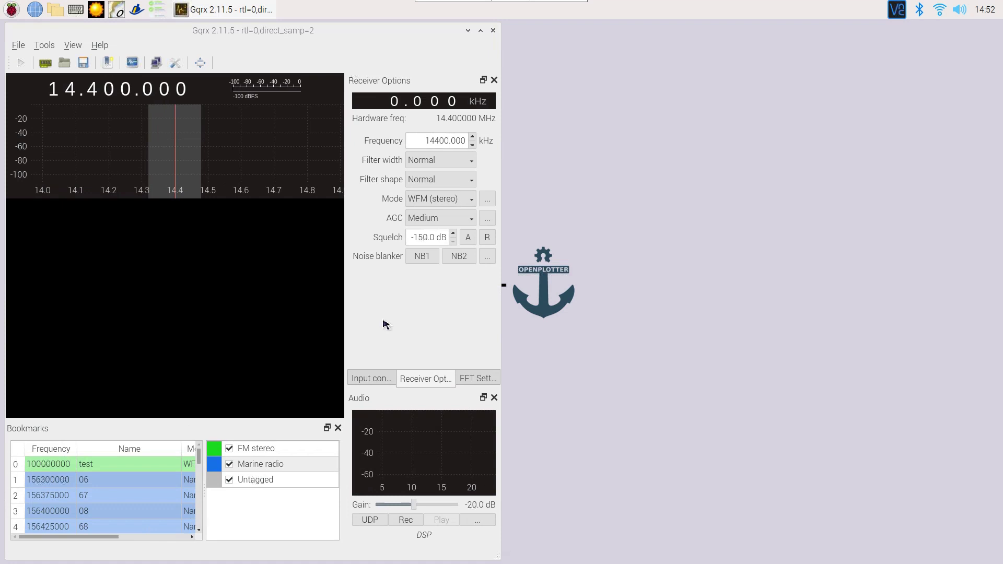
- Launch Fldigi from the Hamradio menu
{"action": "left_click", "coordinate": [17, 9]}
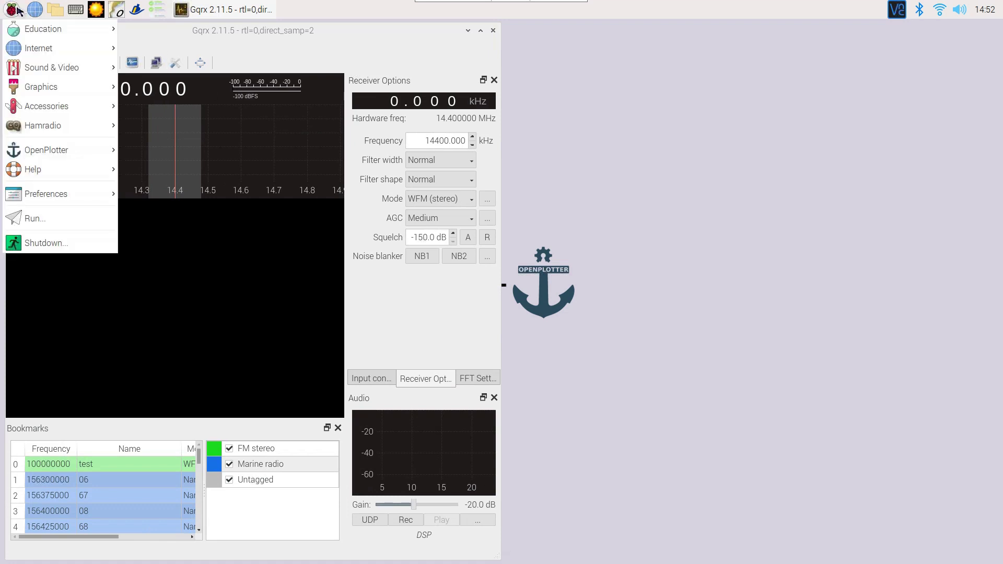
{"action": "mouse_move", "coordinate": [47, 125]}
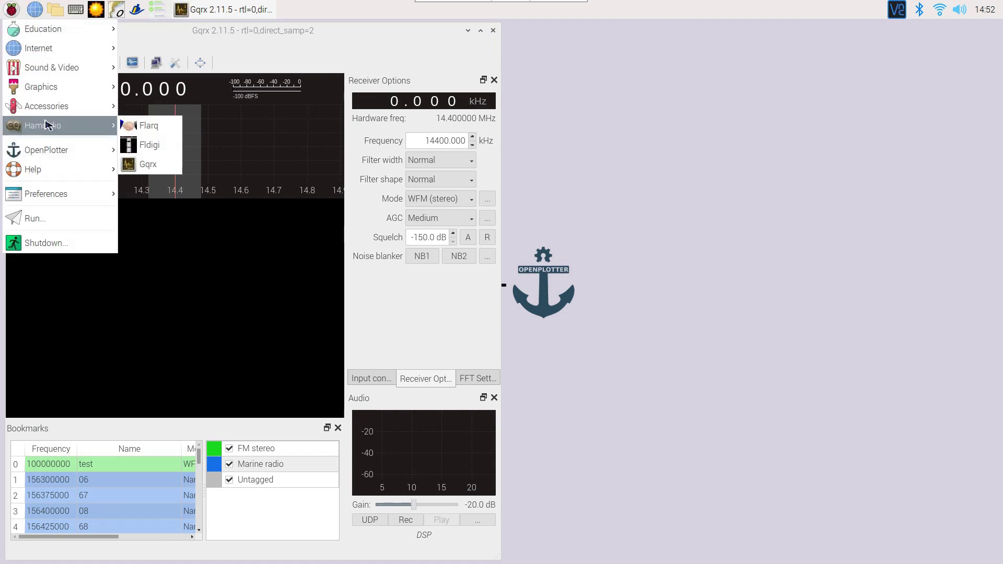
{"action": "left_click", "coordinate": [163, 145]}
- Finish the setup wizard with PulseAudio audio and place a taller Fldigi window beside Gqrx
{"action": "left_click", "coordinate": [369, 249]}
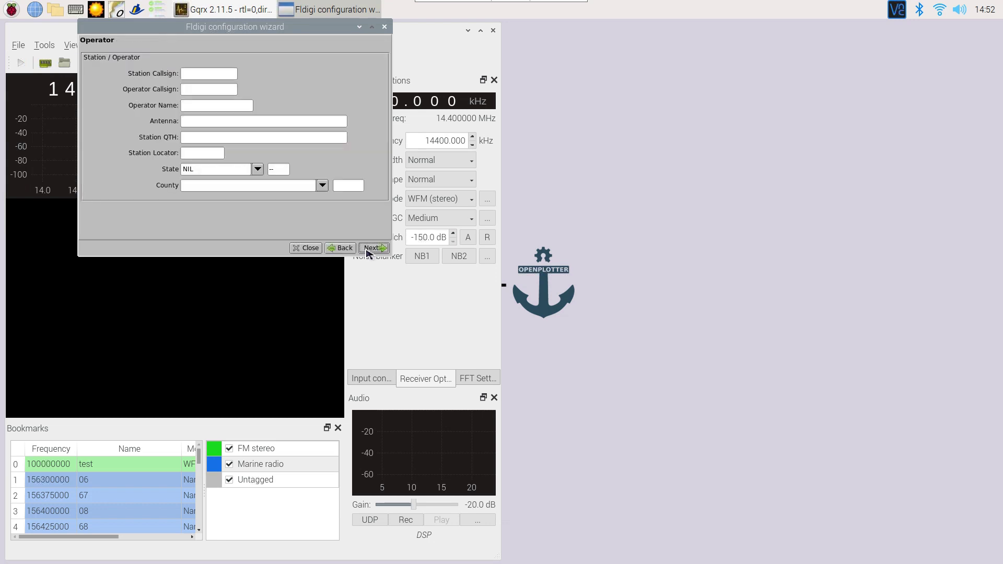
{"action": "left_click", "coordinate": [369, 249]}
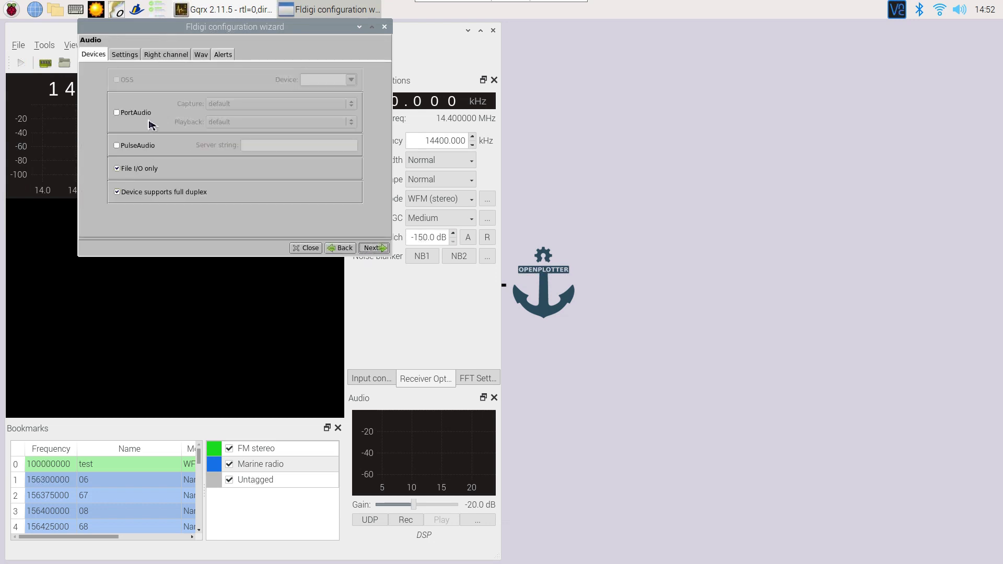
{"action": "left_click", "coordinate": [137, 147]}
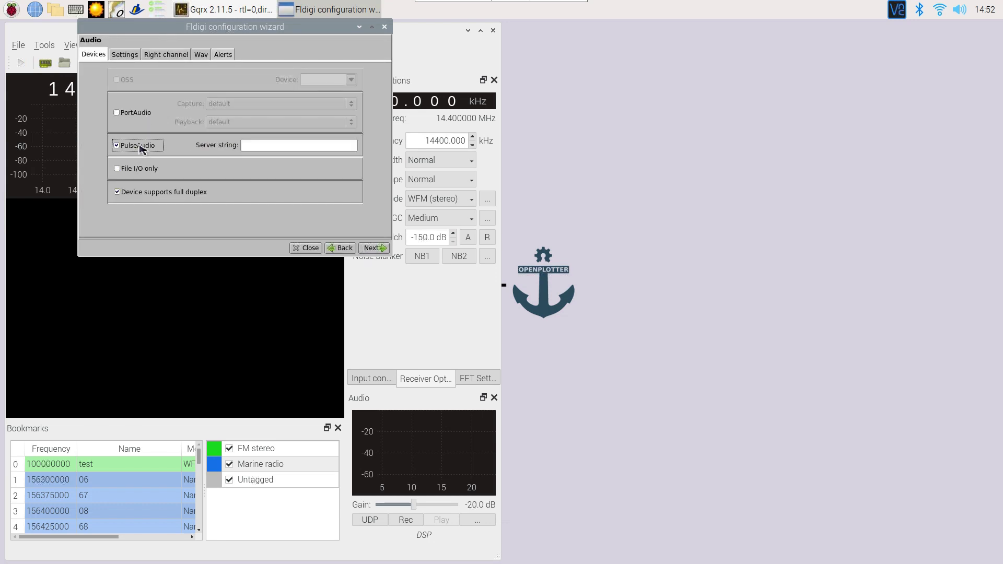
{"action": "left_click", "coordinate": [376, 249]}
{"action": "left_click", "coordinate": [377, 248]}
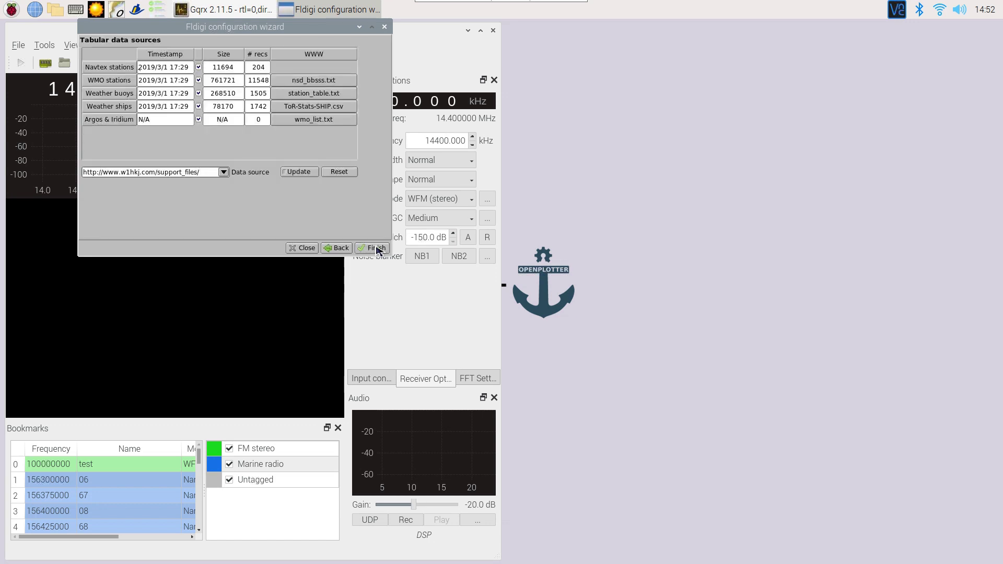
{"action": "left_click", "coordinate": [377, 248]}
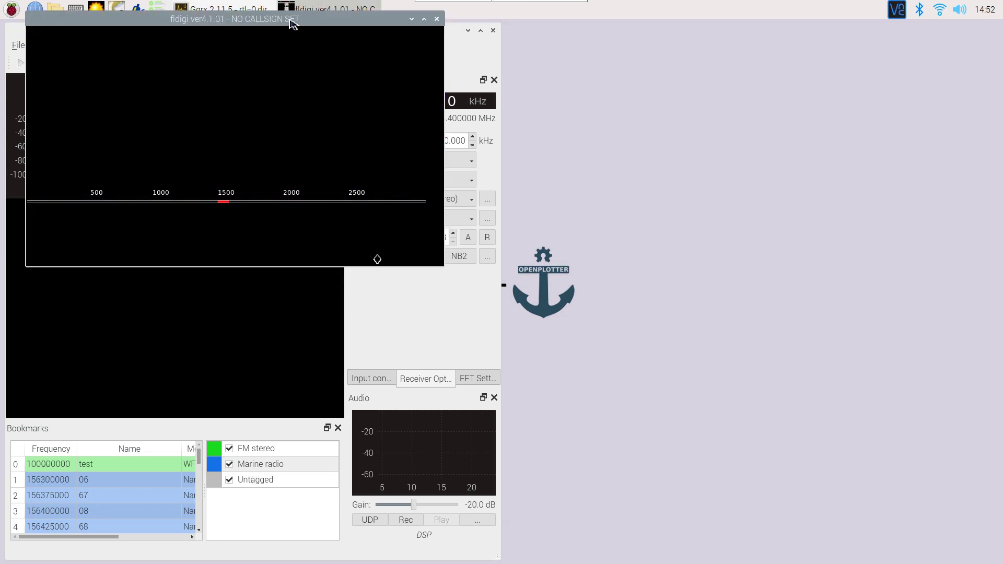
{"action": "left_click_drag", "start_coordinate": [292, 24], "coordinate": [771, 37]}
{"action": "left_click_drag", "start_coordinate": [923, 284], "coordinate": [995, 551]}
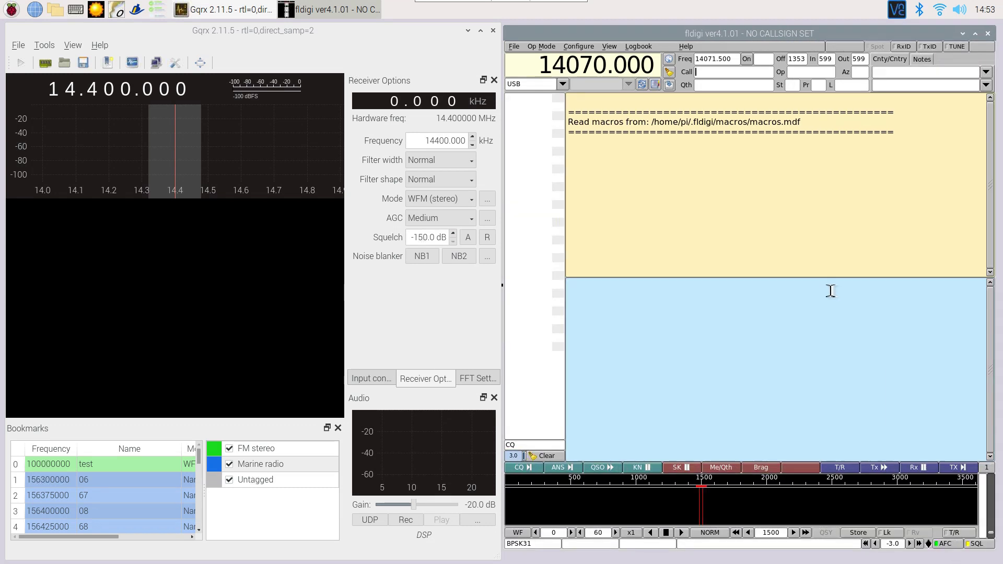
- Switch Fldigi's operating mode to WEFAX > WEFAX-IOC576
{"action": "left_click", "coordinate": [540, 51]}
{"action": "mouse_move", "coordinate": [574, 218]}
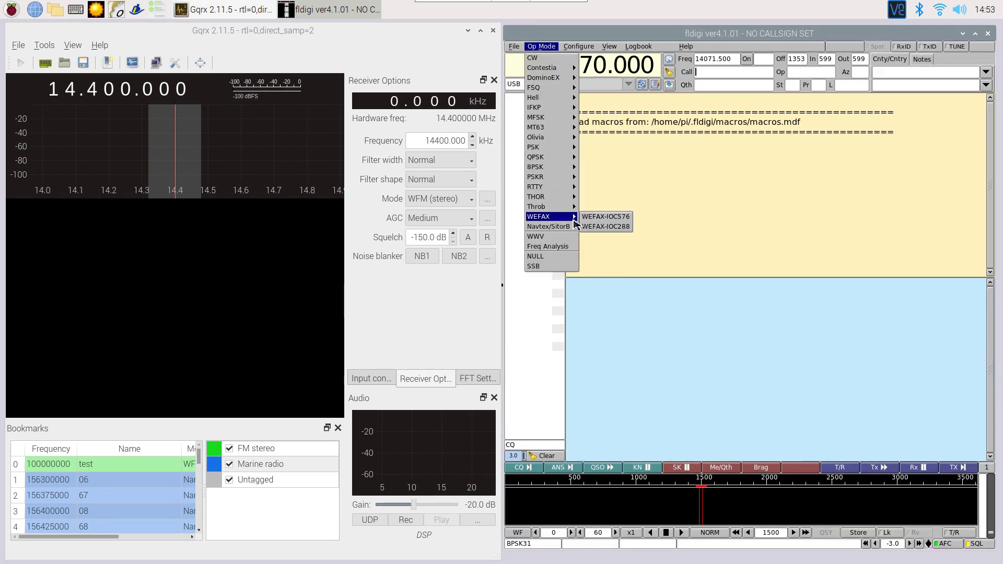
{"action": "left_click", "coordinate": [631, 218]}
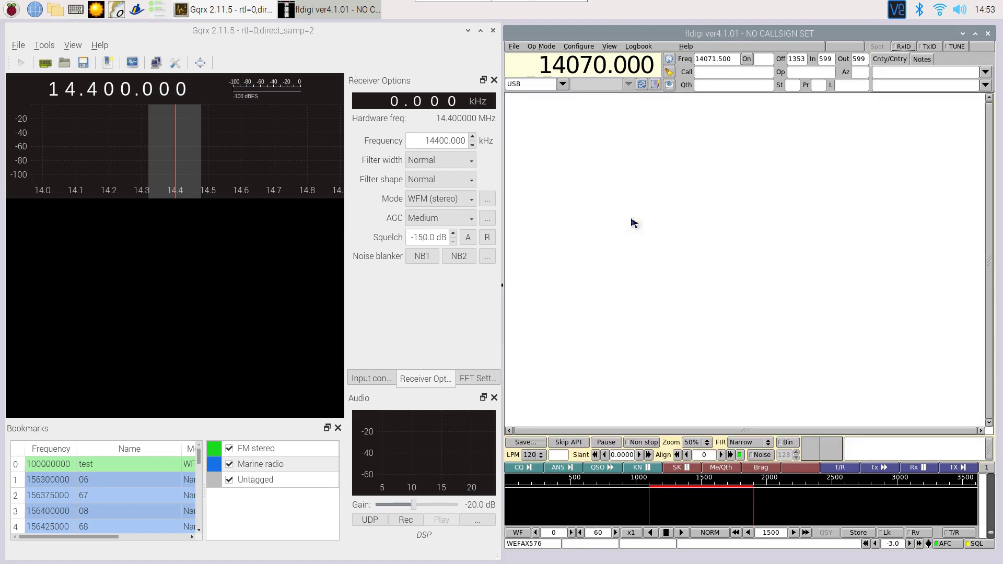
- Search the web for 'weatherfax' in Chromium
{"action": "left_click", "coordinate": [34, 10]}
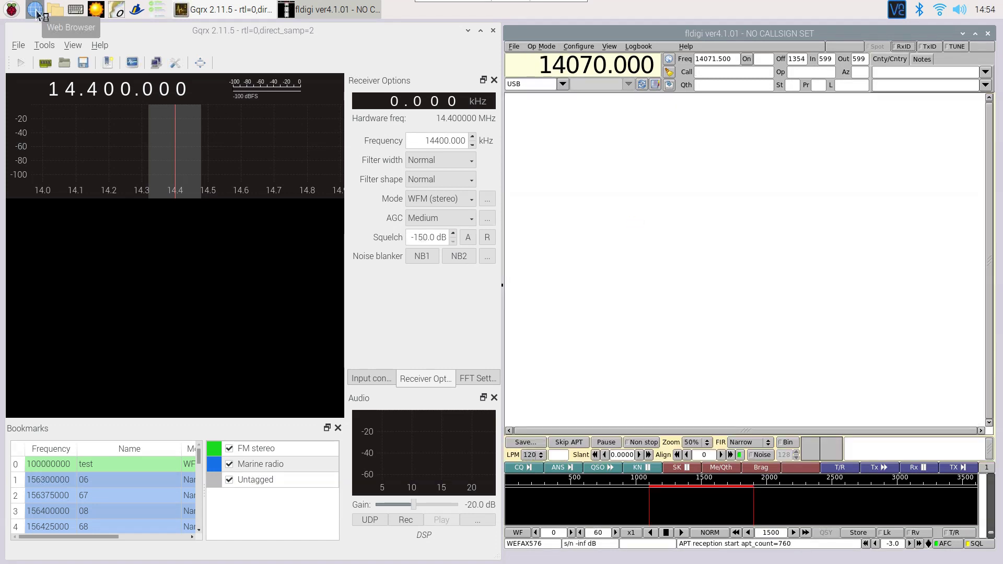
{"action": "type", "text": "weatherfax"}
{"action": "key", "text": "Return"}
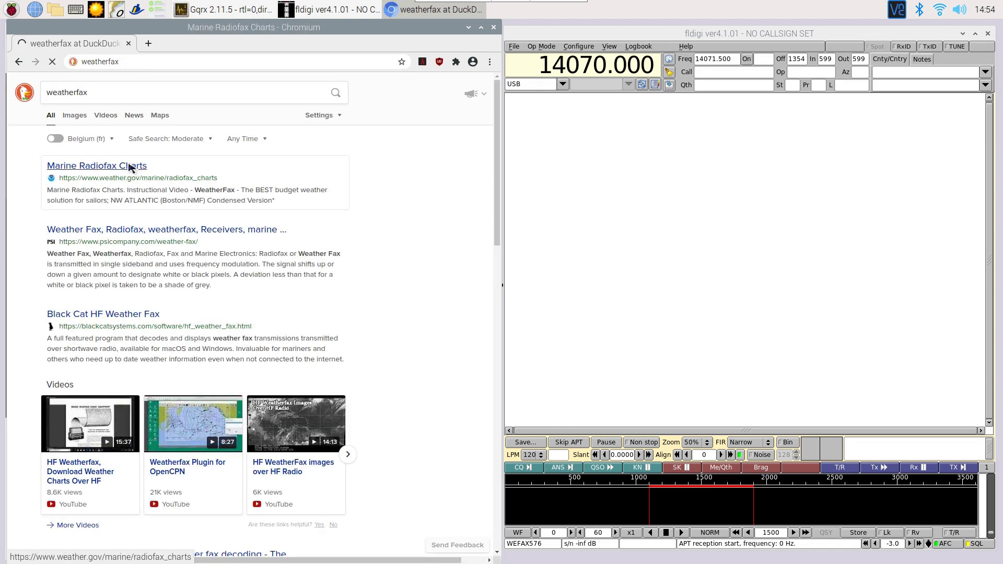
- Open the Marine Radiofax Charts result and its worldwide radiofax schedules PDF
{"action": "left_click", "coordinate": [130, 166]}
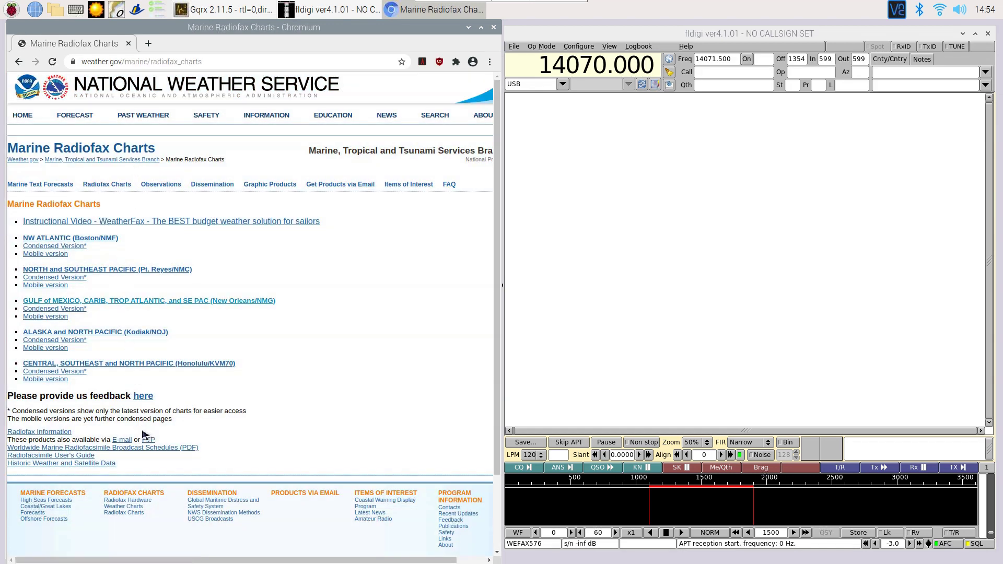
{"action": "left_click", "coordinate": [142, 449]}
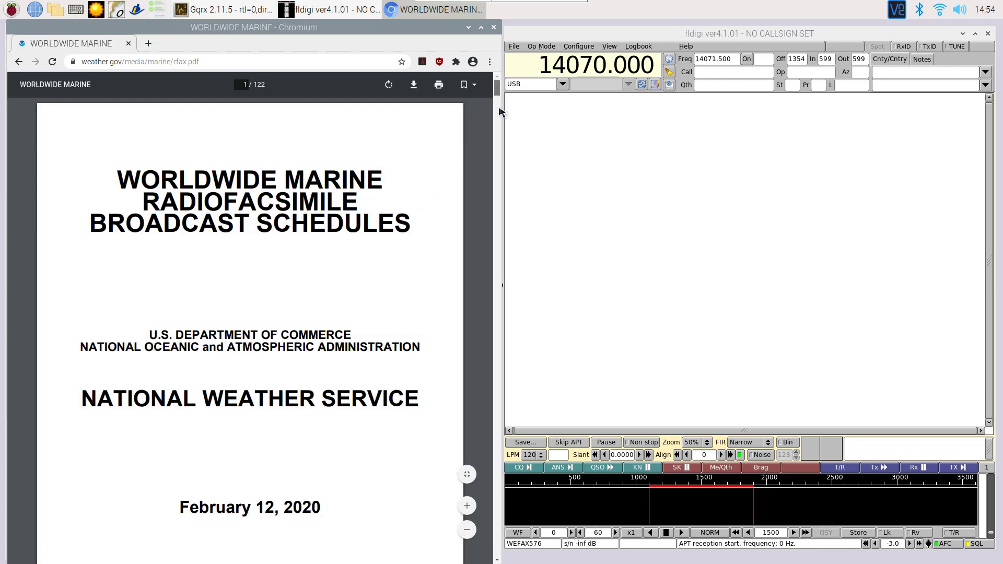
{"action": "left_click_drag", "start_coordinate": [499, 110], "coordinate": [334, 337]}
{"action": "scroll", "coordinate": [334, 337], "scroll_direction": "down", "scroll_amount": 2}
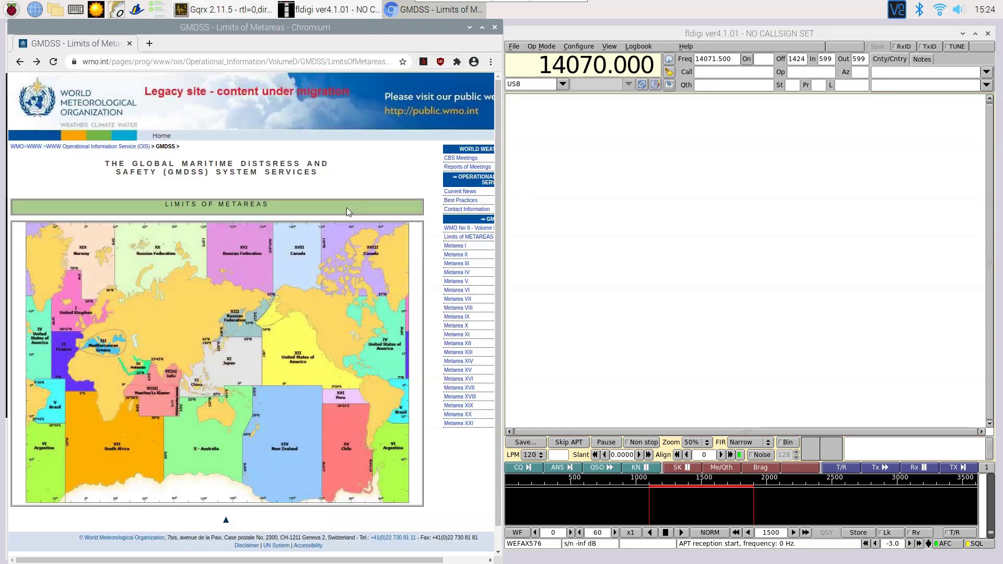
- Browse WMO Metarea I to the United Kingdom facsimile station schedule
{"action": "left_click", "coordinate": [83, 312]}
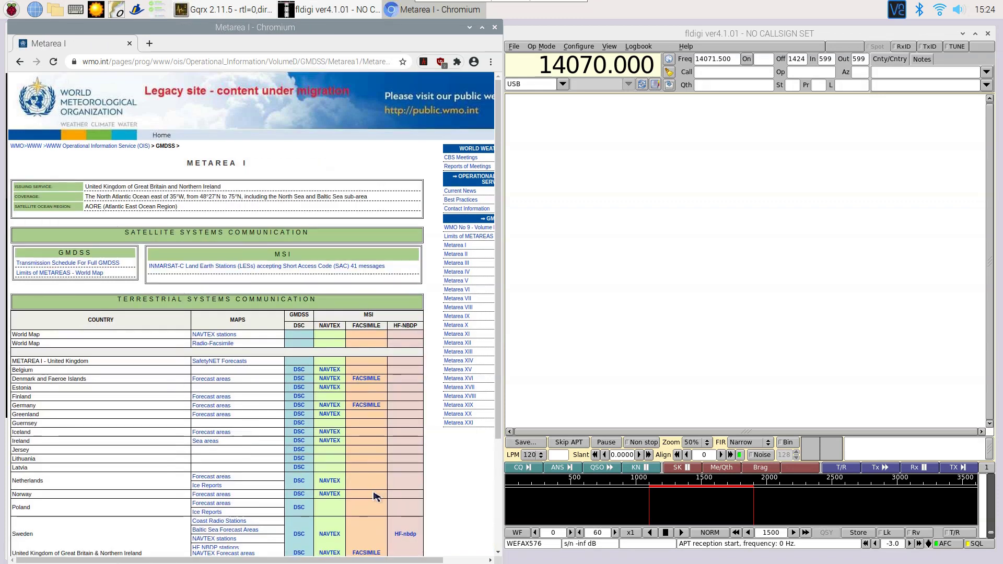
{"action": "scroll", "coordinate": [369, 524], "scroll_direction": "down", "scroll_amount": 2}
{"action": "left_click", "coordinate": [367, 503]}
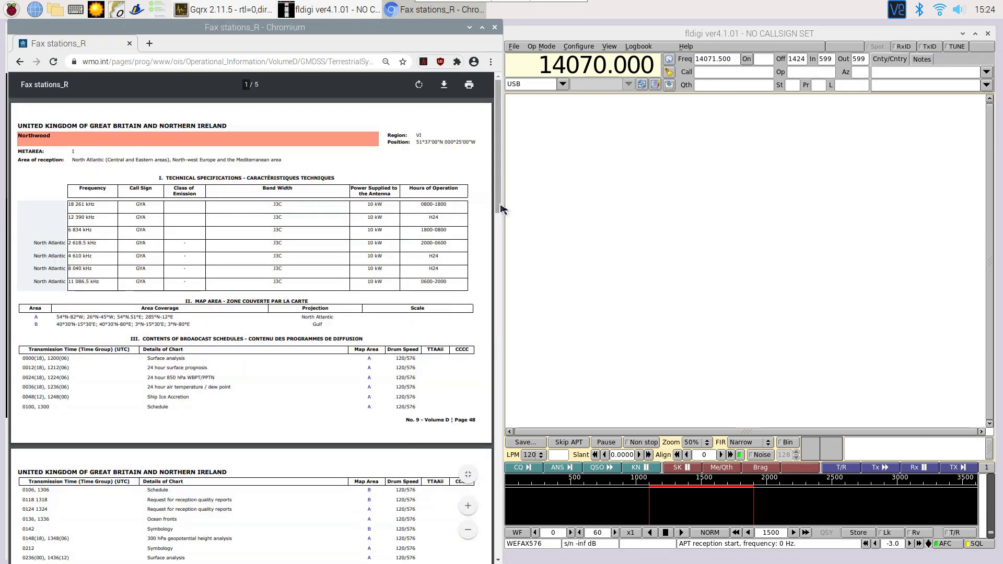
{"action": "left_click_drag", "start_coordinate": [499, 230], "coordinate": [508, 512]}
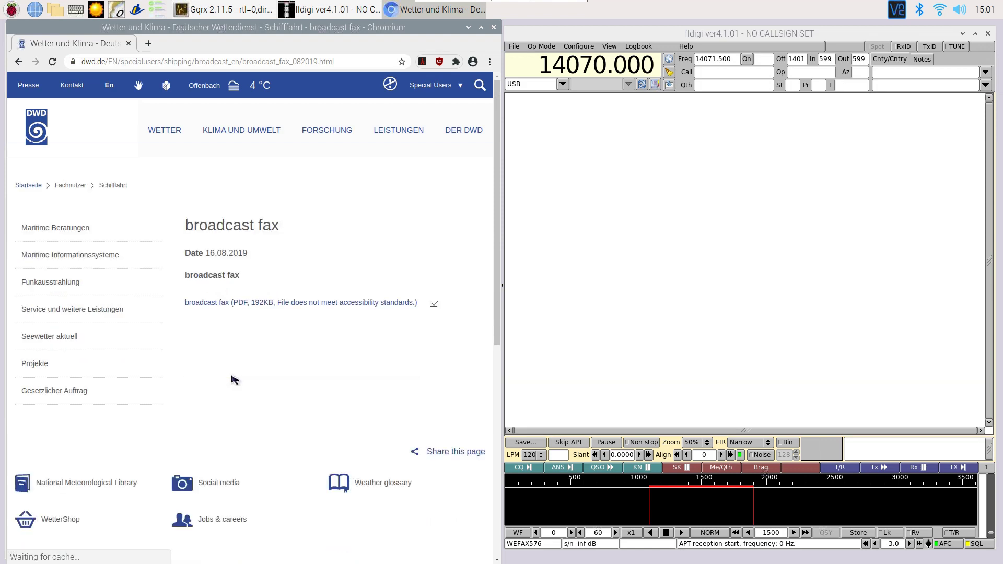
- Open the DWD broadcast fax PDF schedule and select the 7880 kHz frequency
{"action": "left_click", "coordinate": [259, 304]}
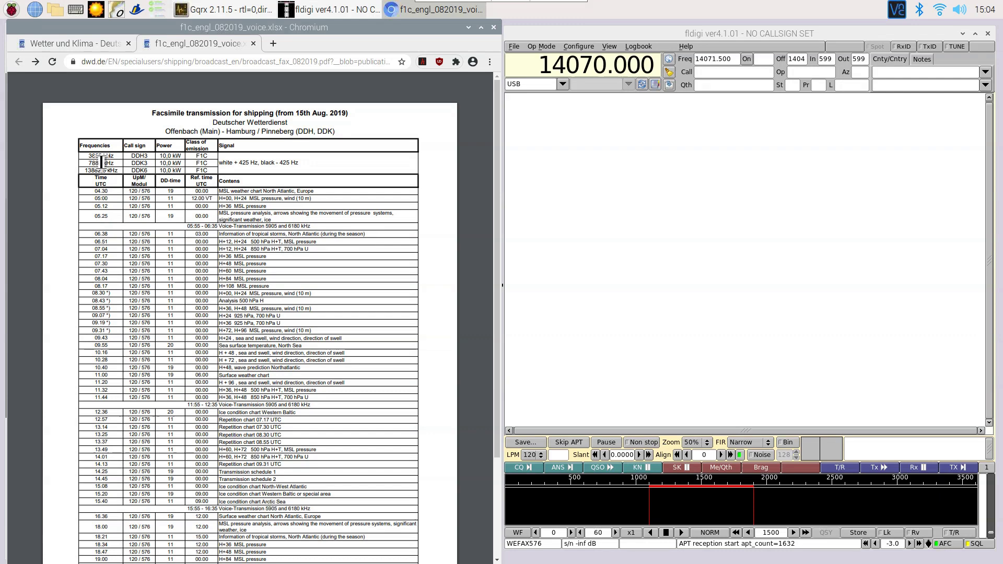
{"action": "double_click", "coordinate": [102, 162]}
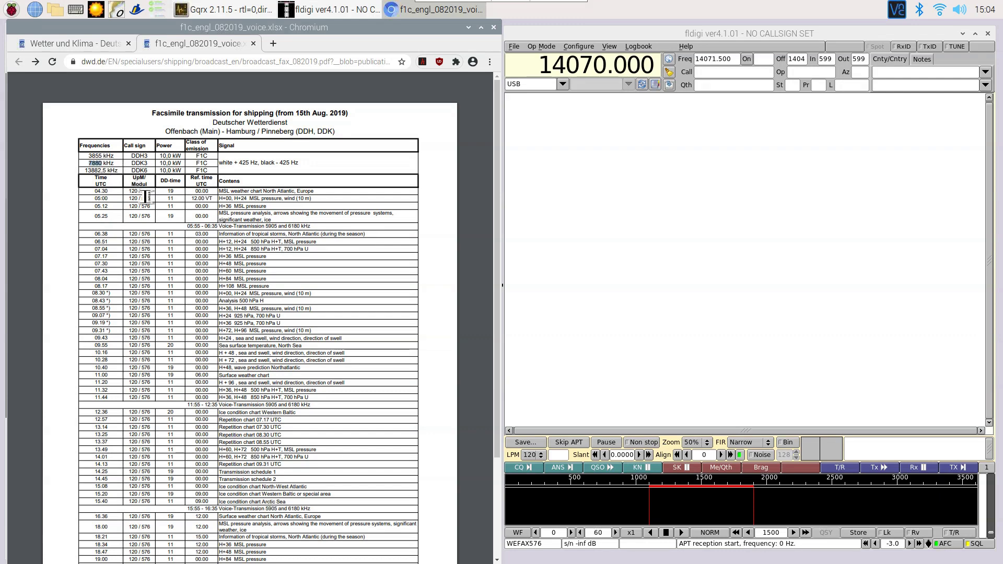
- Close Chromium and set Gqrx's demodulation mode to USB
{"action": "key", "text": "alt+F4"}
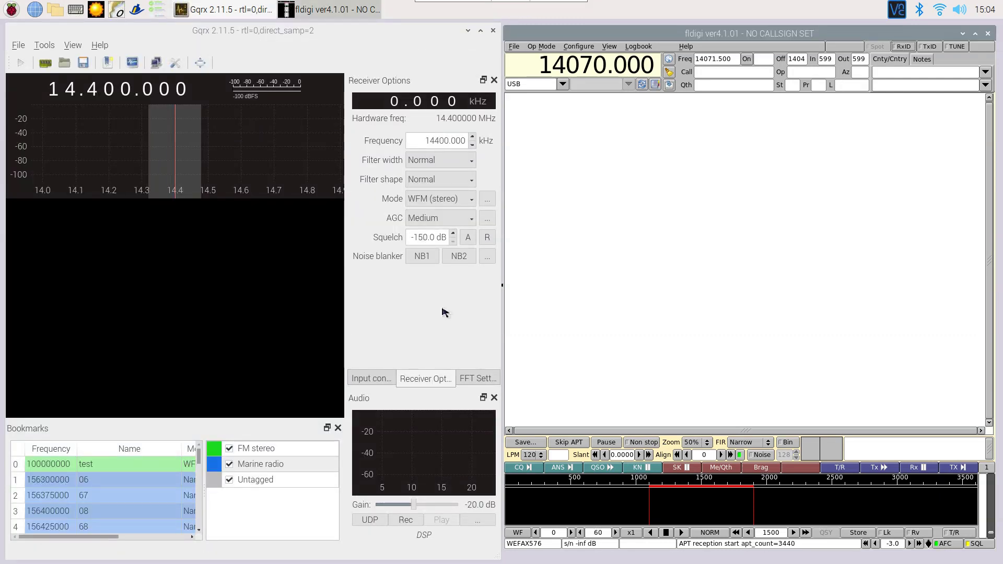
{"action": "left_click", "coordinate": [435, 202]}
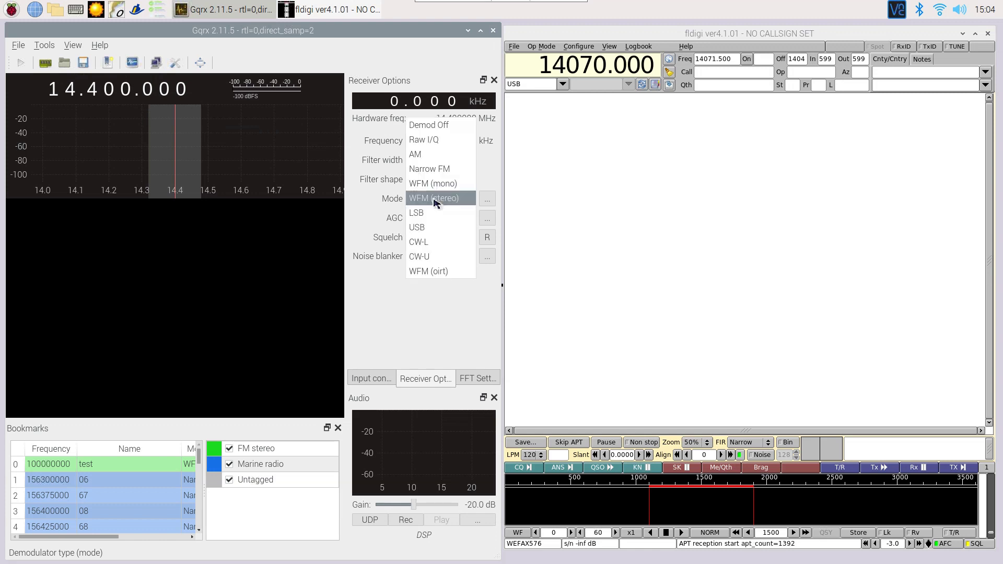
{"action": "left_click", "coordinate": [428, 228]}
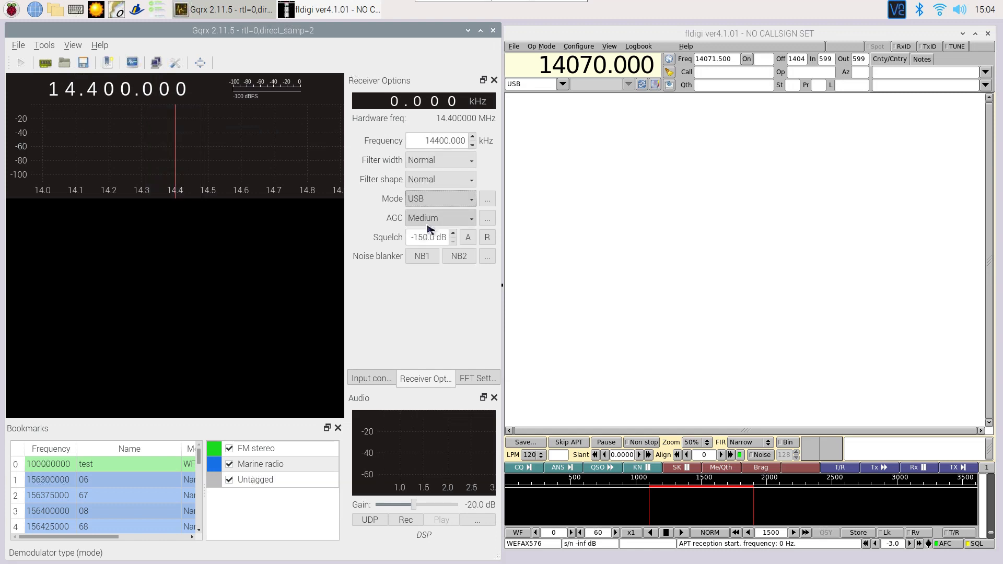
- Set the FFT size to 524288
{"action": "left_click", "coordinate": [477, 378]}
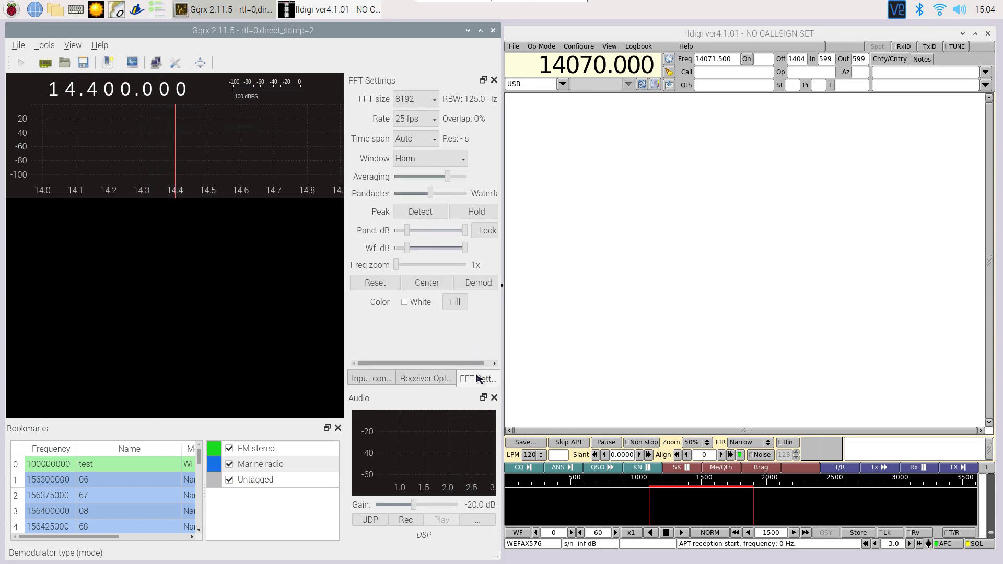
{"action": "left_click", "coordinate": [413, 100]}
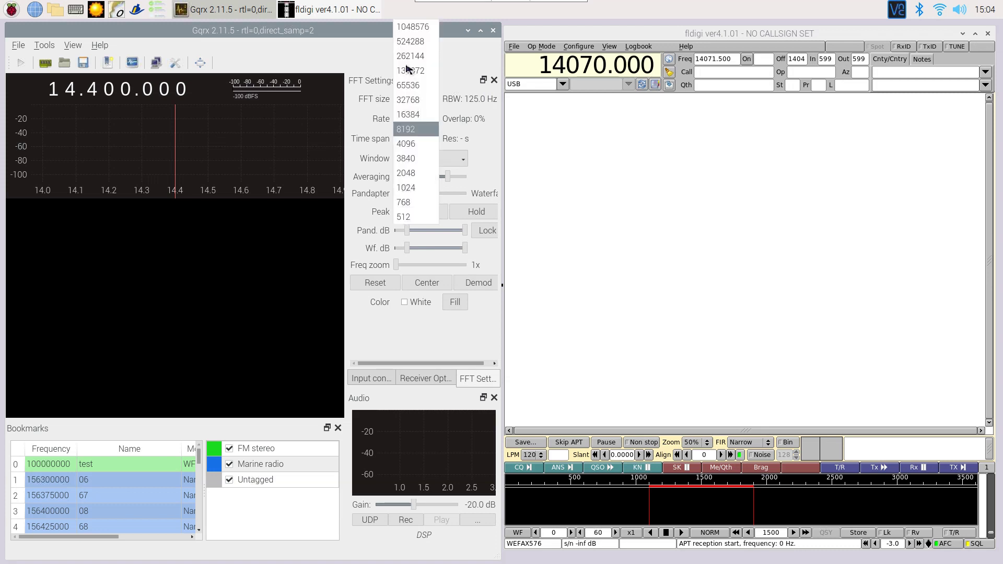
{"action": "left_click", "coordinate": [409, 42]}
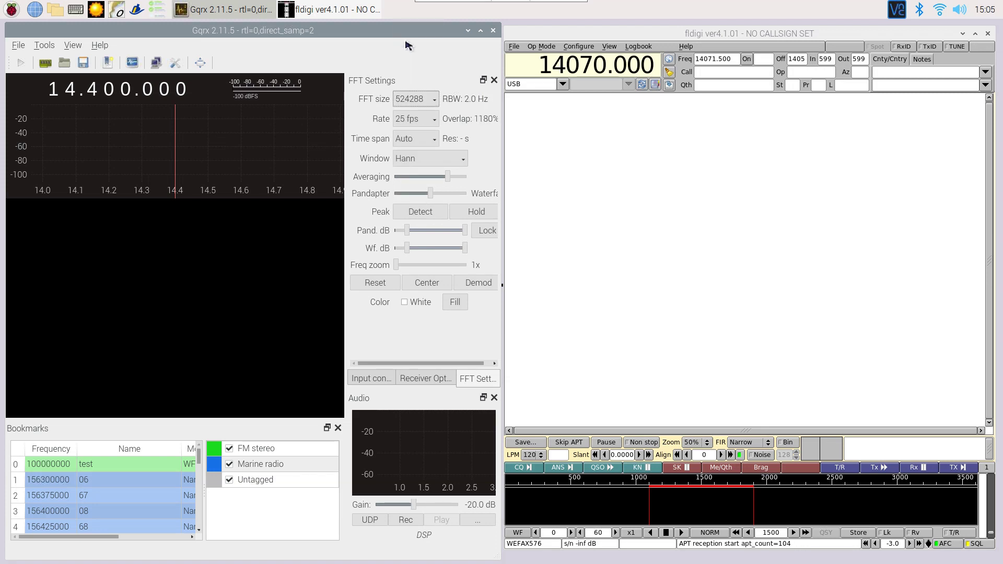
- Tune the receiver frequency to 7.878500 MHz
{"action": "right_click", "coordinate": [73, 91]}
{"action": "left_click", "coordinate": [73, 89]}
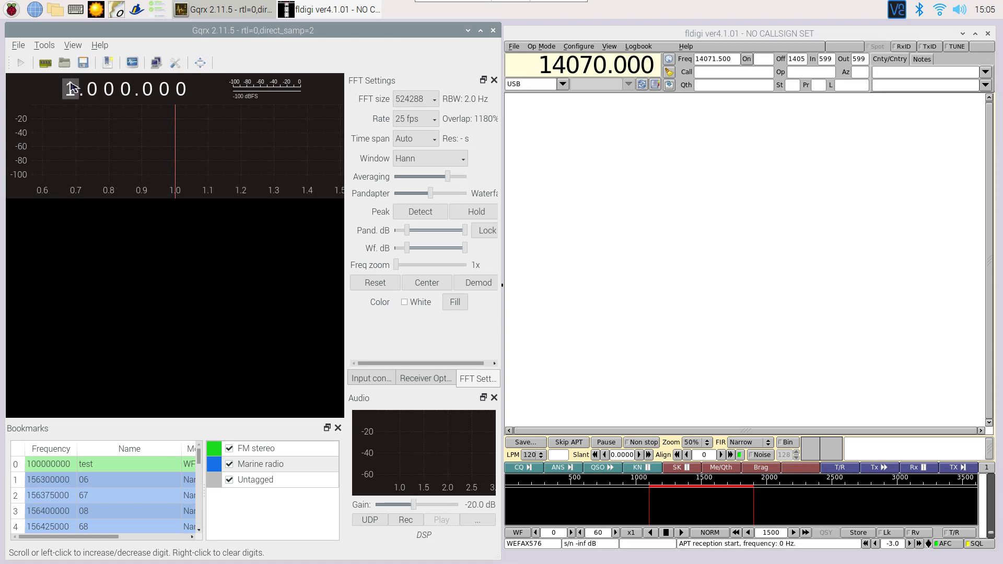
{"action": "left_click", "coordinate": [72, 87]}
{"action": "left_click", "coordinate": [72, 87]}
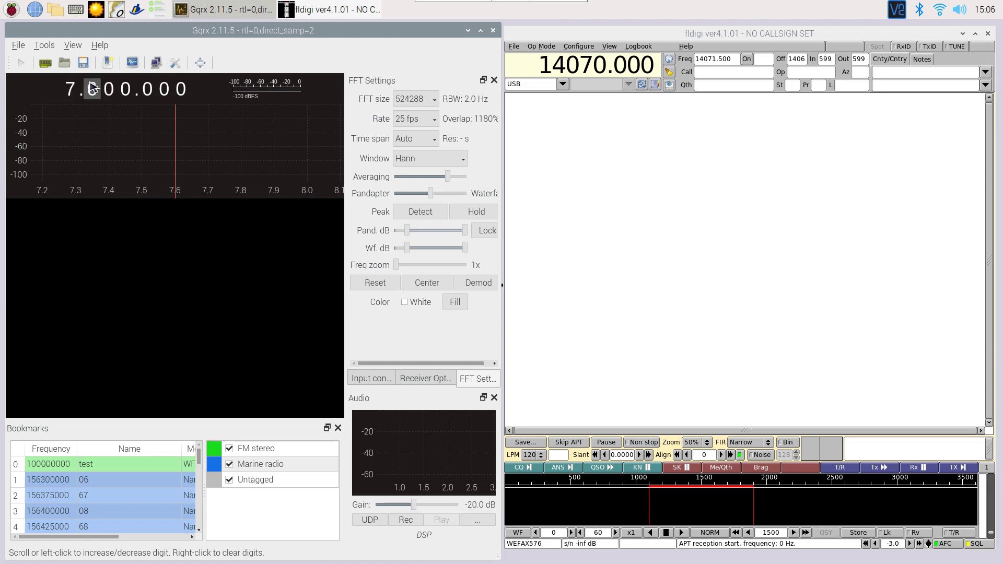
{"action": "scroll", "coordinate": [92, 86], "scroll_direction": "up", "scroll_amount": 3}
{"action": "scroll", "coordinate": [108, 89], "scroll_direction": "up", "scroll_amount": 5}
{"action": "scroll", "coordinate": [126, 88], "scroll_direction": "up", "scroll_amount": 1}
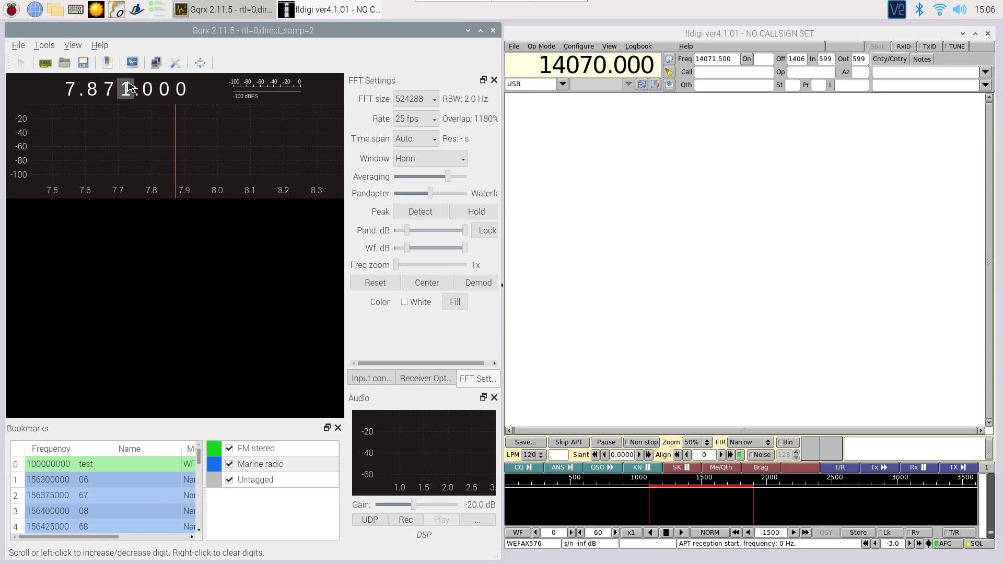
{"action": "scroll", "coordinate": [127, 87], "scroll_direction": "up", "scroll_amount": 7}
{"action": "scroll", "coordinate": [148, 88], "scroll_direction": "up", "scroll_amount": 5}
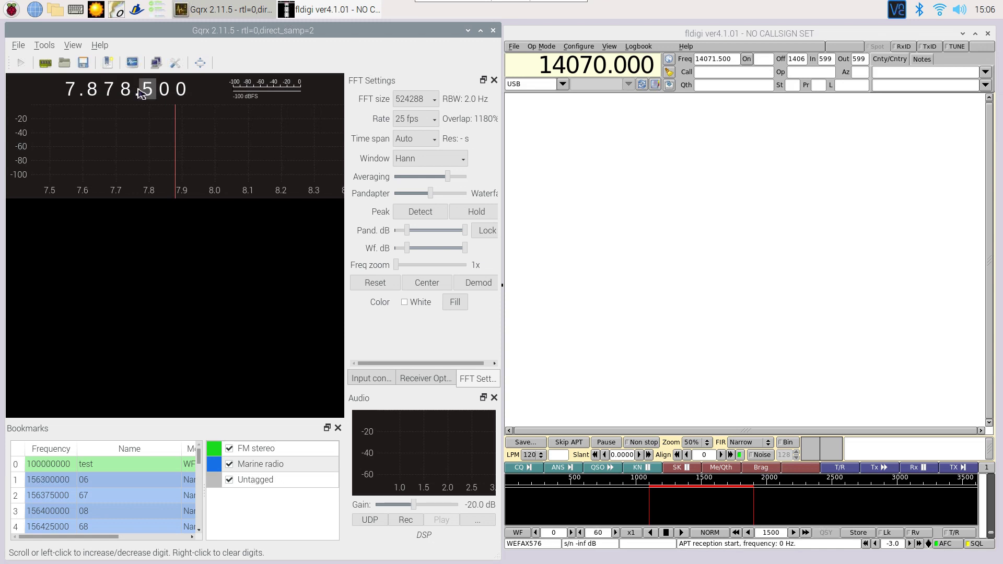
- Start DSP, zoom to 50x on the fax signal, raise gain to -3.0 dB, and skip phasing in Fldigi
{"action": "left_click", "coordinate": [21, 64]}
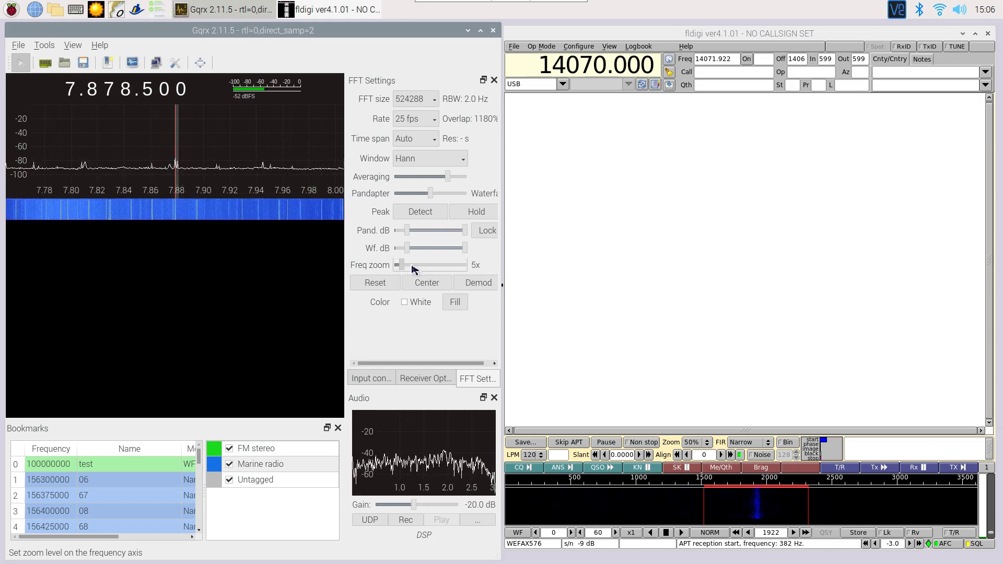
{"action": "left_click_drag", "start_coordinate": [414, 268], "coordinate": [519, 278]}
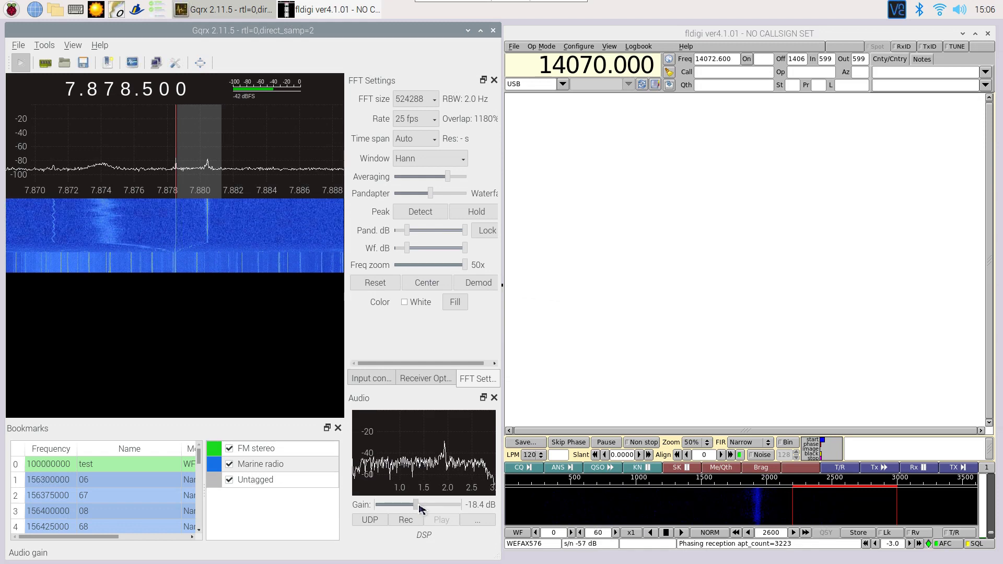
{"action": "left_click_drag", "start_coordinate": [420, 508], "coordinate": [427, 509]}
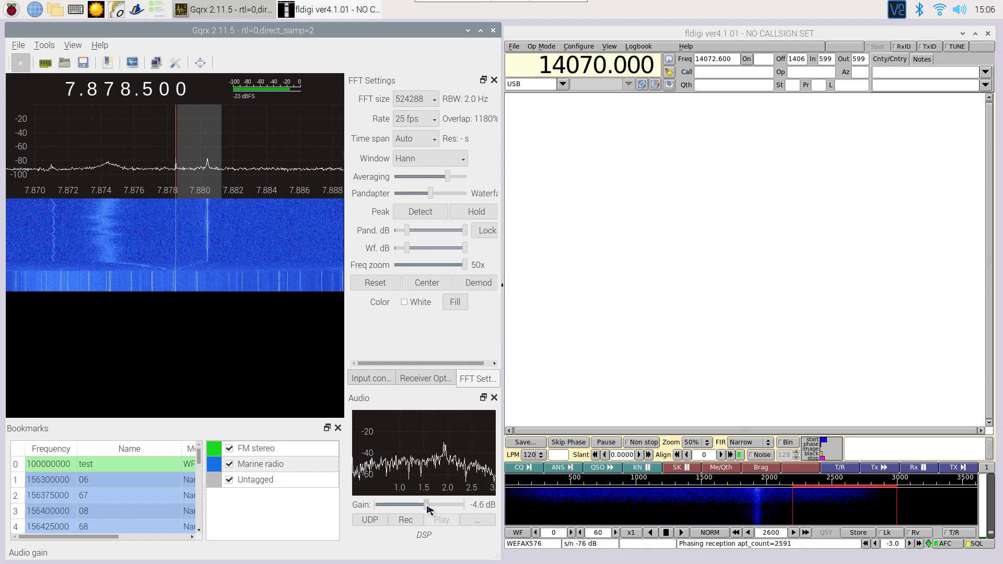
{"action": "left_click", "coordinate": [574, 444]}
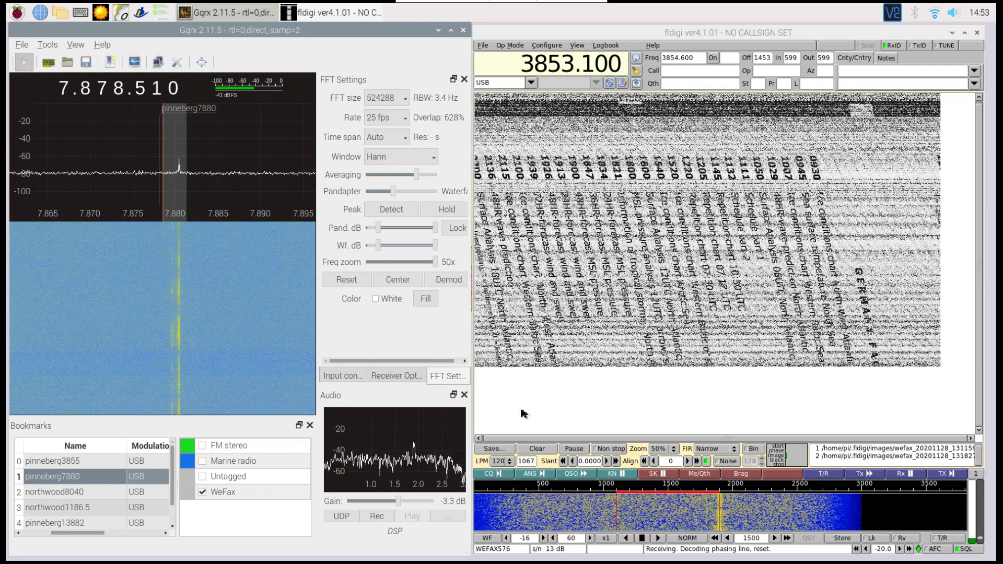
- View Gqrx's Input controls and Receiver Options, then raise Fldigi's frequency to 7878.100
{"action": "left_click", "coordinate": [340, 377]}
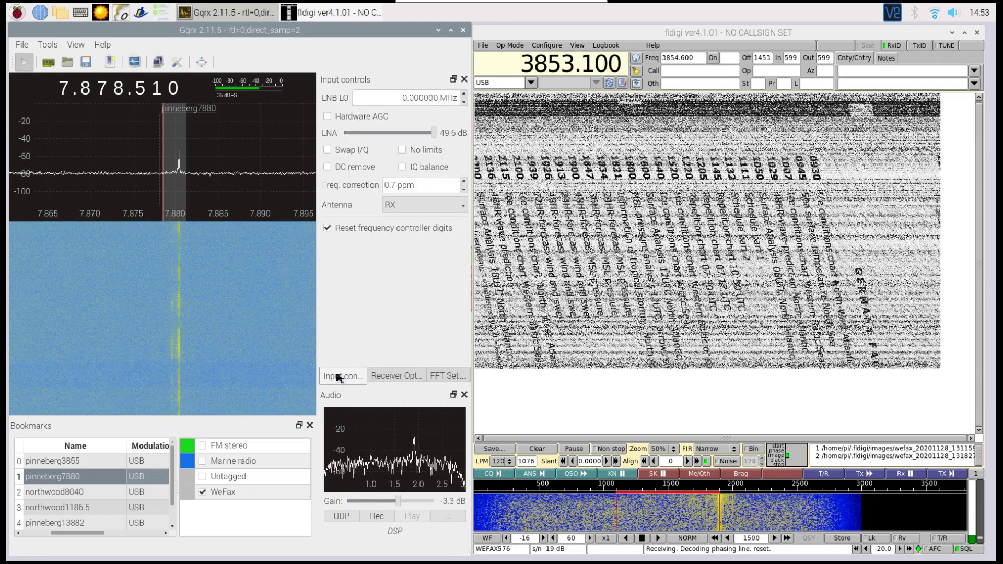
{"action": "left_click", "coordinate": [396, 378]}
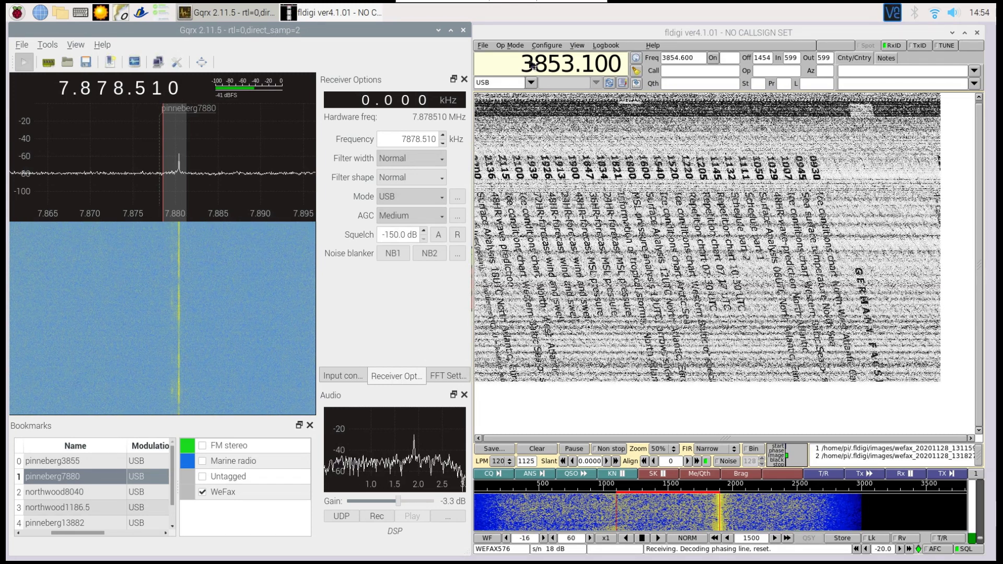
{"action": "scroll", "coordinate": [533, 65], "scroll_direction": "up", "scroll_amount": 4}
{"action": "scroll", "coordinate": [556, 65], "scroll_direction": "up", "scroll_amount": 2}
{"action": "scroll", "coordinate": [571, 65], "scroll_direction": "up", "scroll_amount": 4}
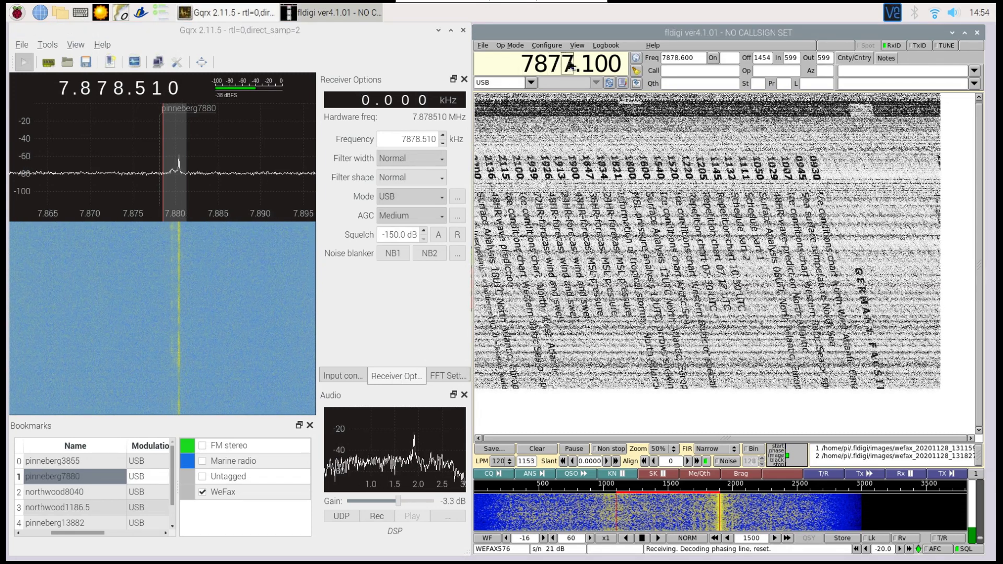
{"action": "scroll", "coordinate": [571, 66], "scroll_direction": "up", "scroll_amount": 1}
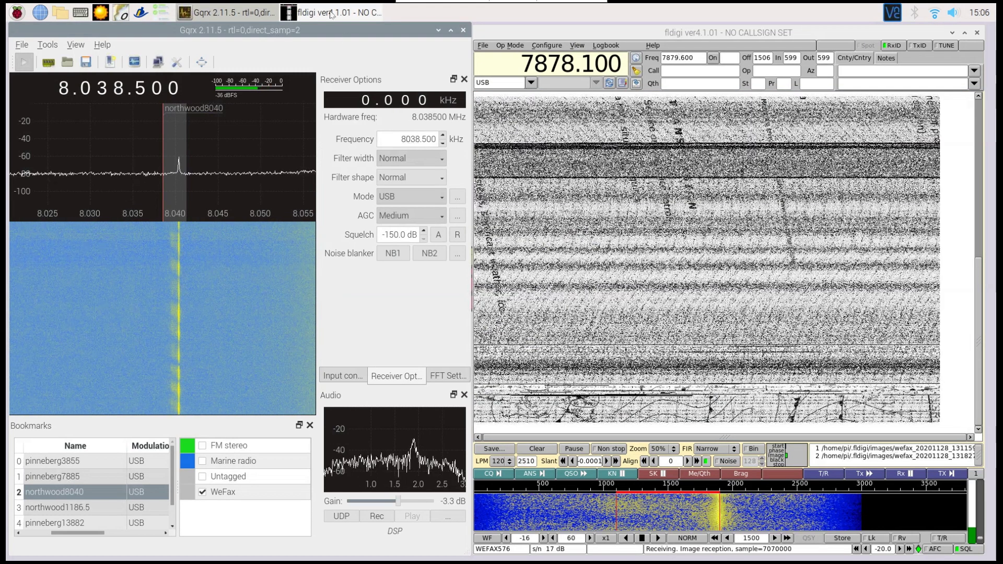
- Clear Fldigi's old image and set its frequency readout to 8038.500 to match Gqrx
{"action": "left_click", "coordinate": [541, 451]}
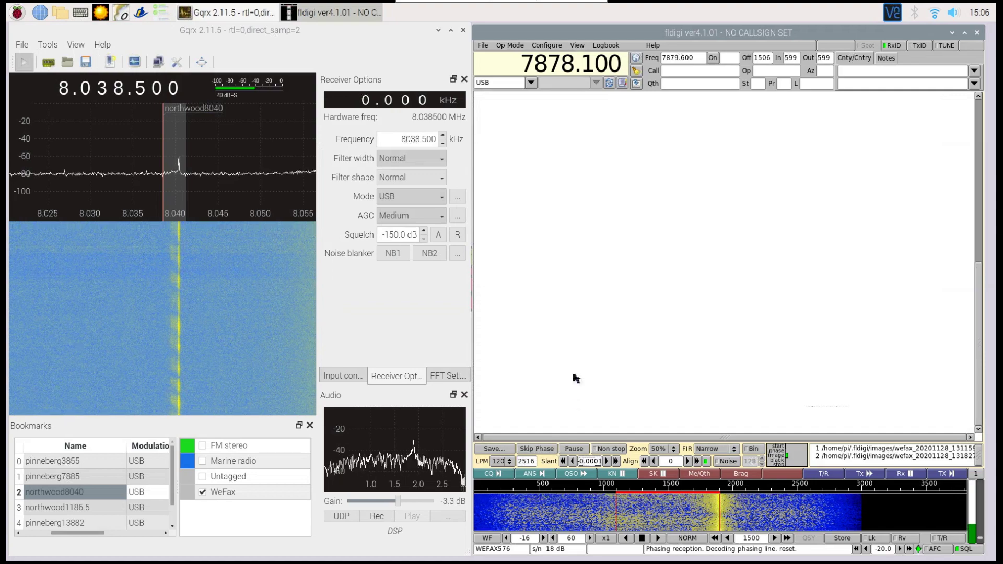
{"action": "scroll", "coordinate": [556, 61], "scroll_direction": "up", "scroll_amount": 2}
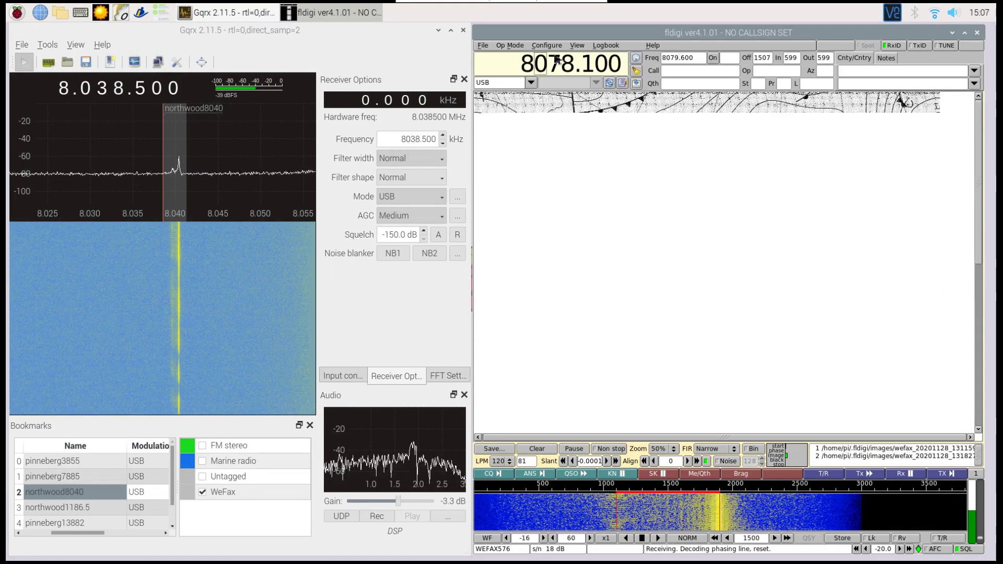
{"action": "scroll", "coordinate": [556, 61], "scroll_direction": "down", "scroll_amount": 4}
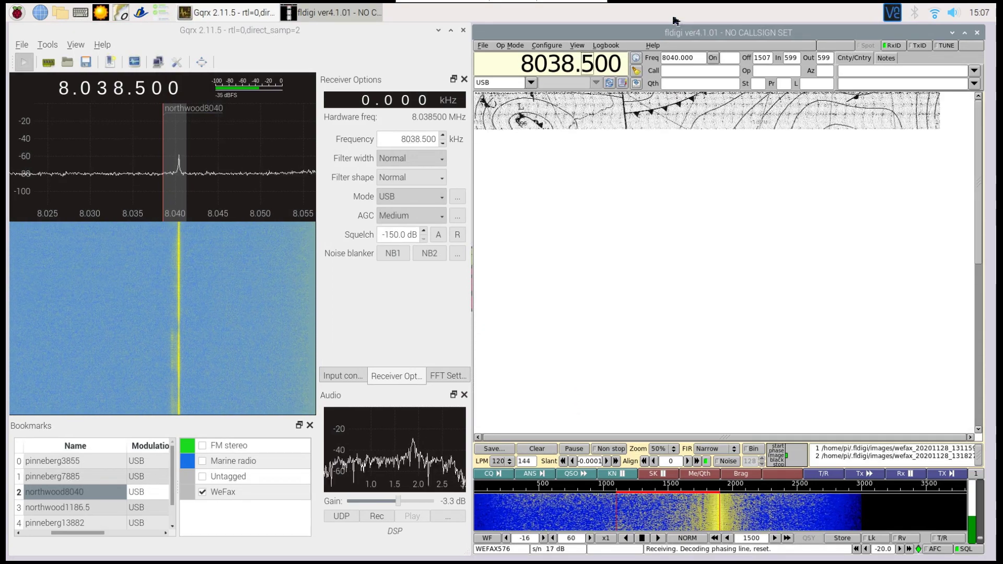